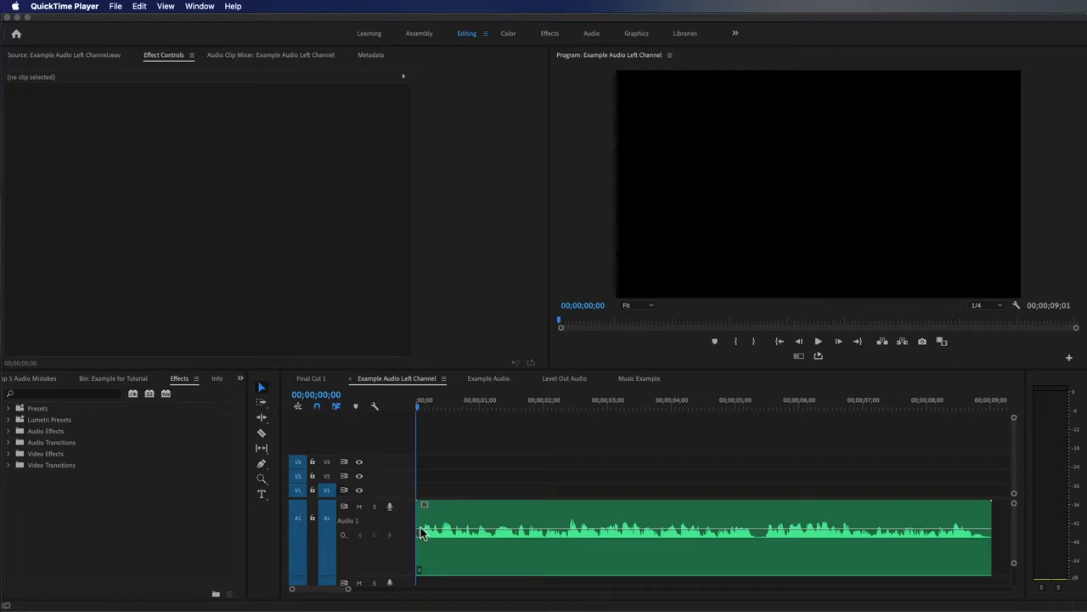
# Play the Example Audio Left Channel sequence to hear its one-sided audio, then right-click the clip.
pyautogui.click(491, 440)
pyautogui.press('space')
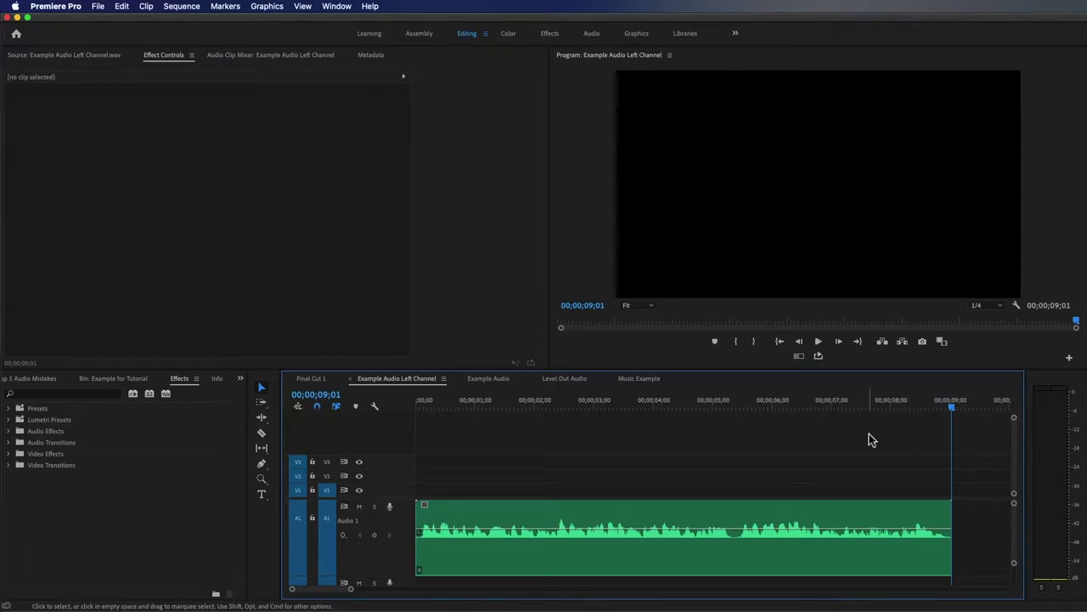
pyautogui.rightClick(577, 542)
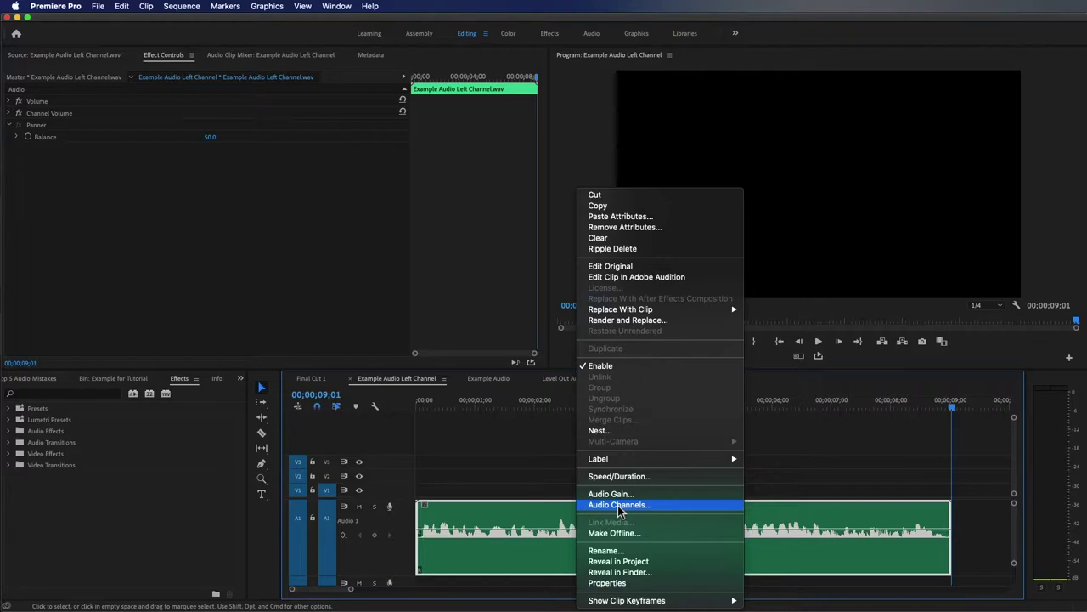
# Map the clip's right channel to the left source in Audio Channels, then play the sequence.
pyautogui.click(620, 504)
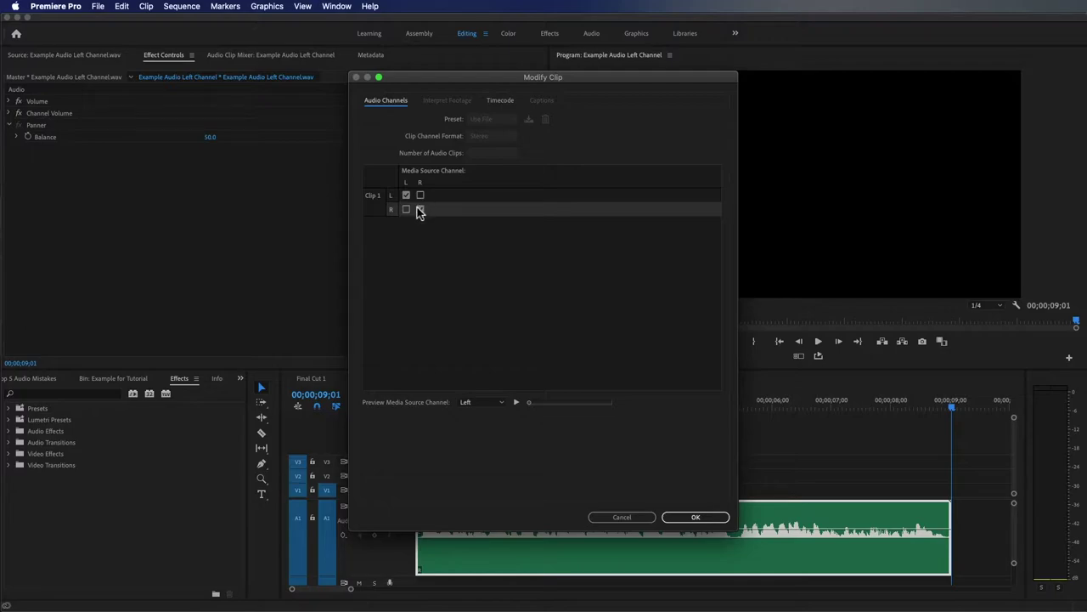
pyautogui.click(406, 209)
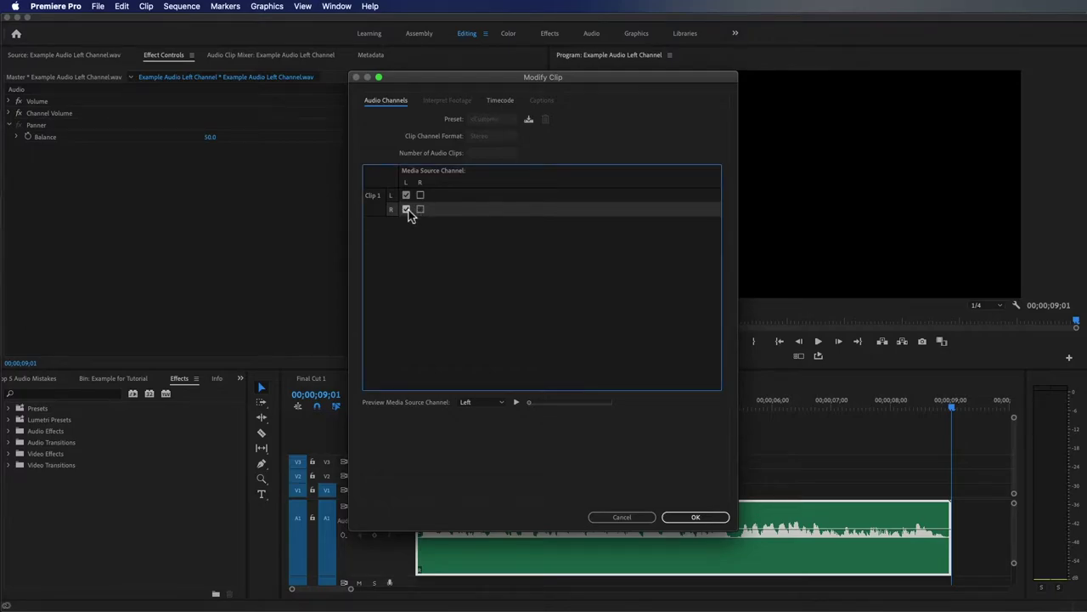
pyautogui.click(693, 518)
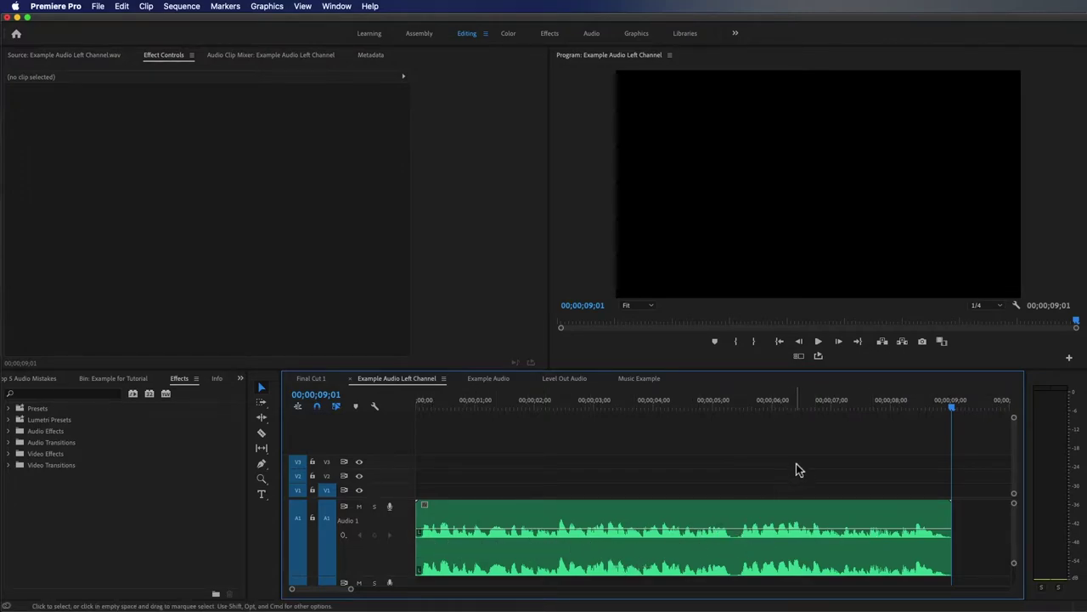
pyautogui.press('space')
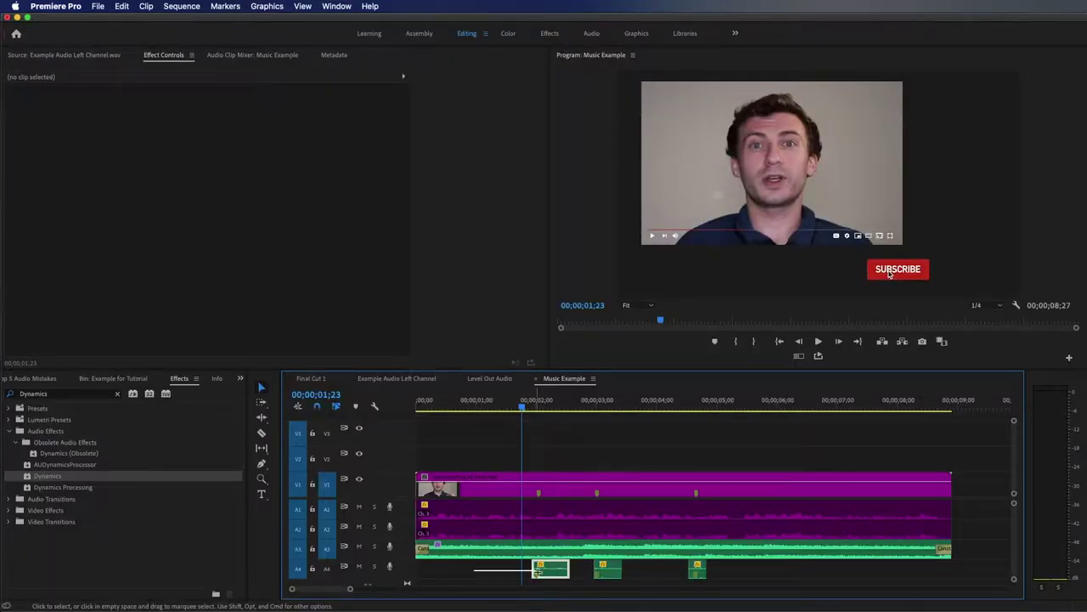
# Place copies of the clip along Audio 4 and bring up their gain settings.
pyautogui.moveTo(550, 568); pyautogui.dragTo(697, 568)
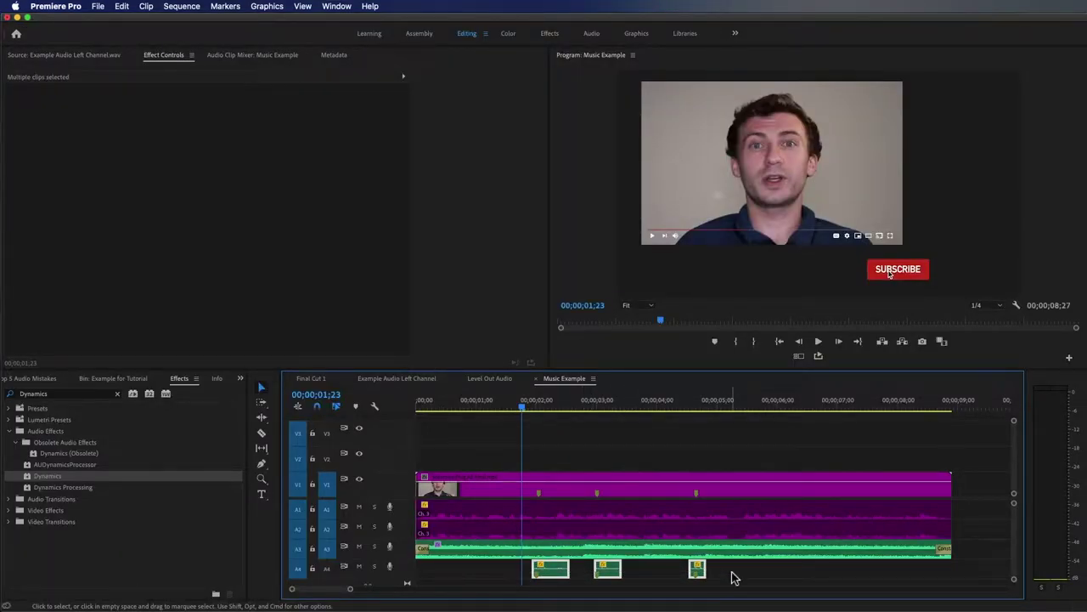
pyautogui.press('g')
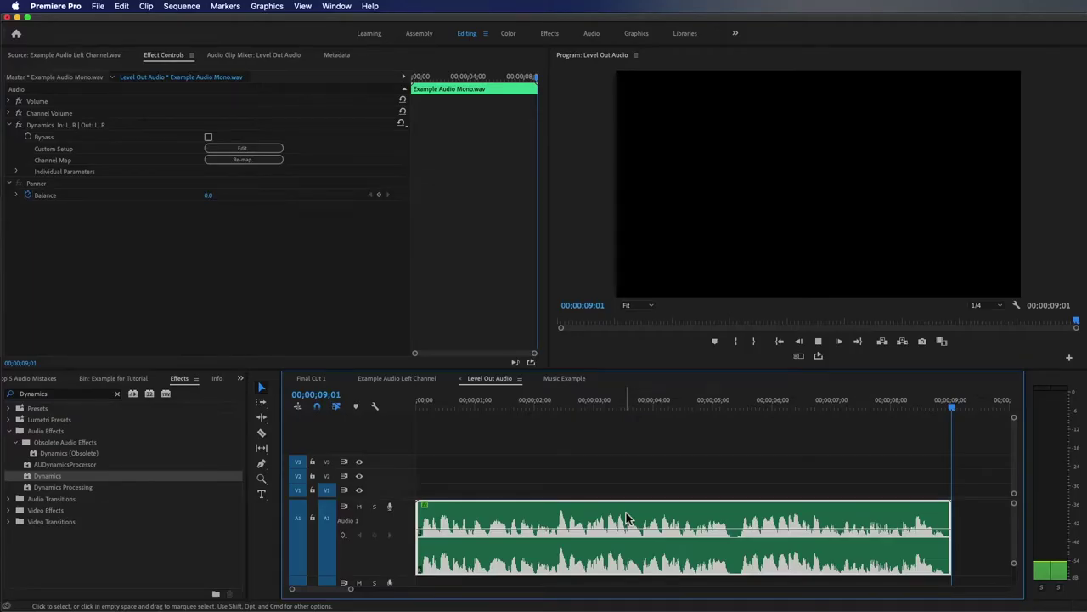
# Lower the Level Out Audio clip's gain twice with Set Gain so the waveform shrinks.
pyautogui.press('g')
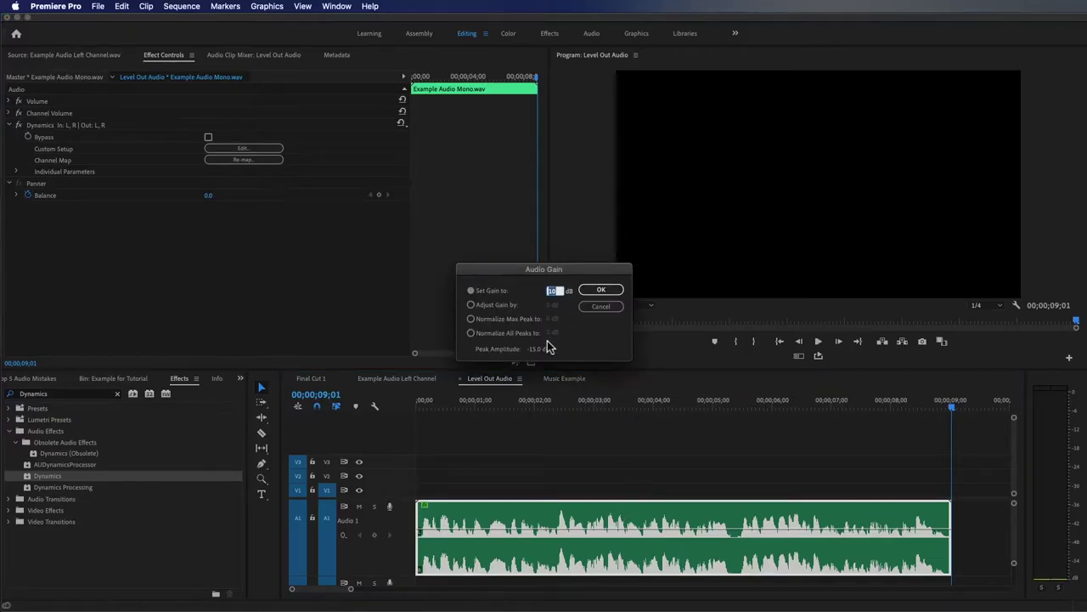
pyautogui.press('Return')
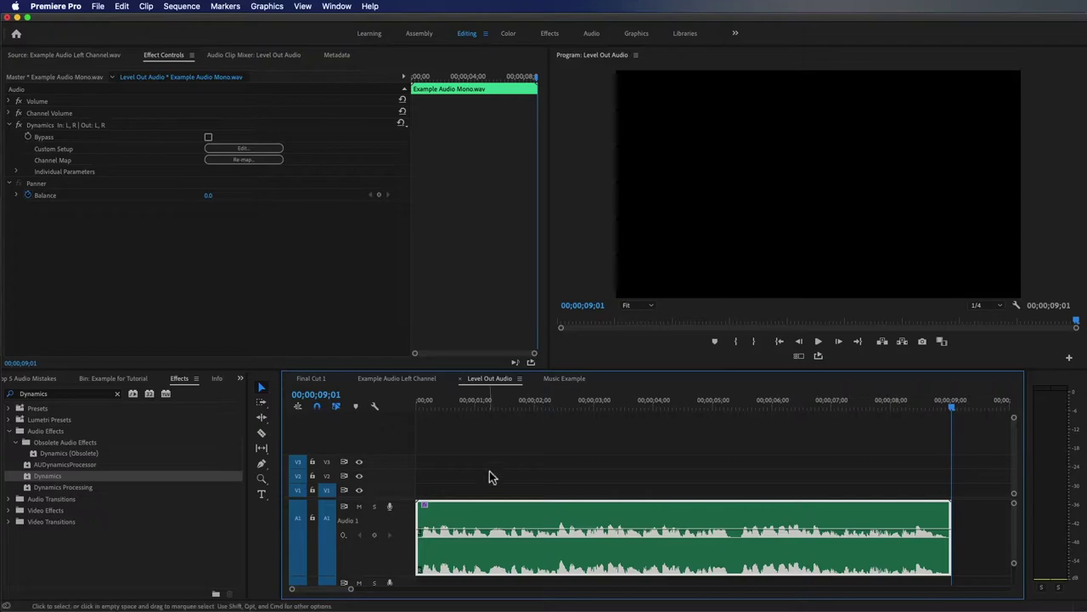
pyautogui.click(530, 461)
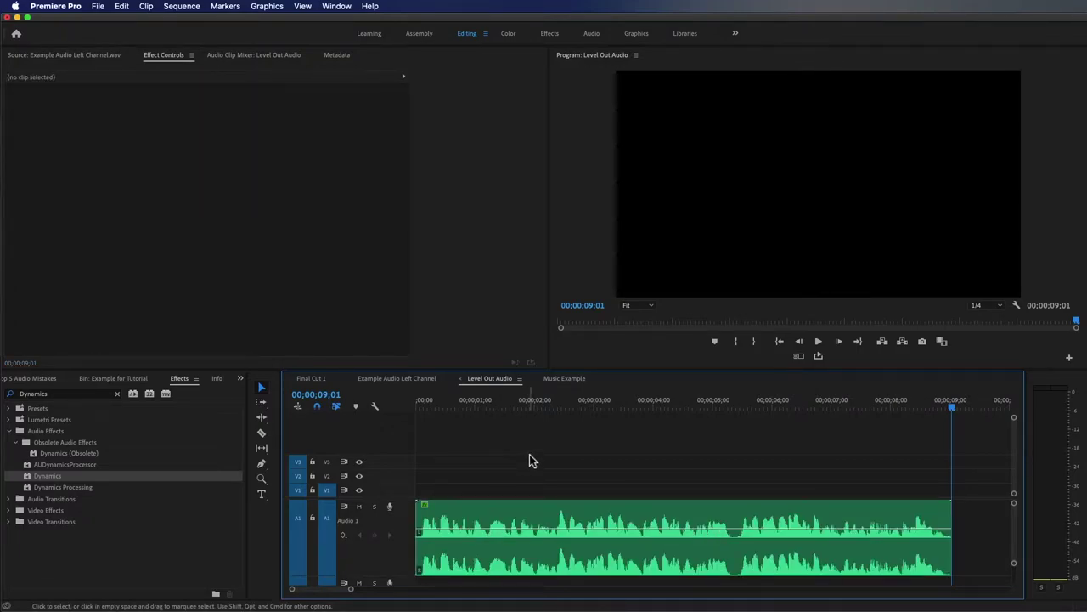
pyautogui.click(585, 507)
pyautogui.press('g')
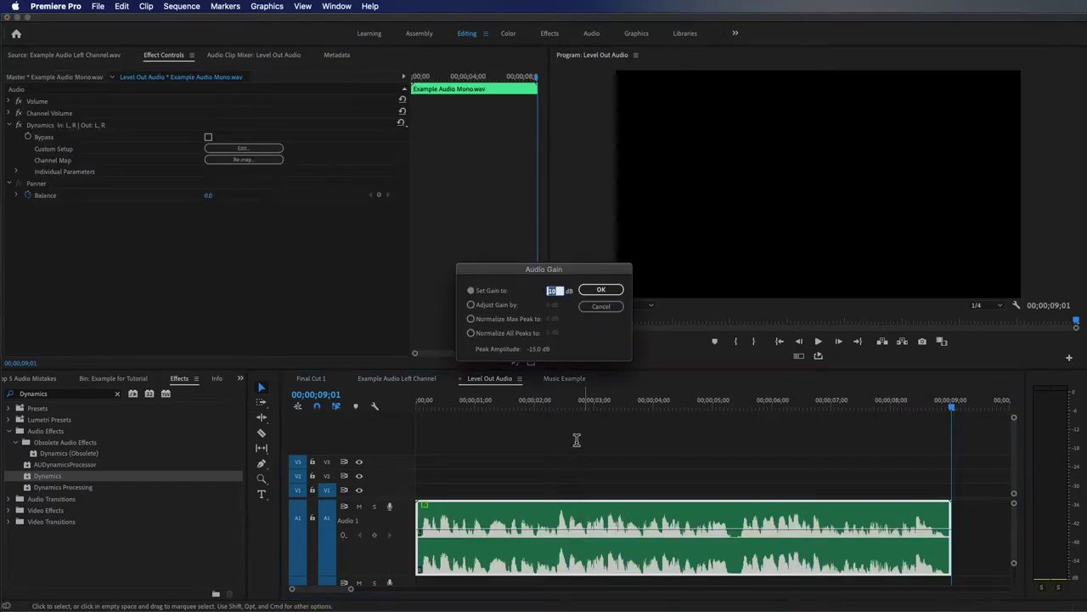
pyautogui.press('Return')
pyautogui.click(600, 470)
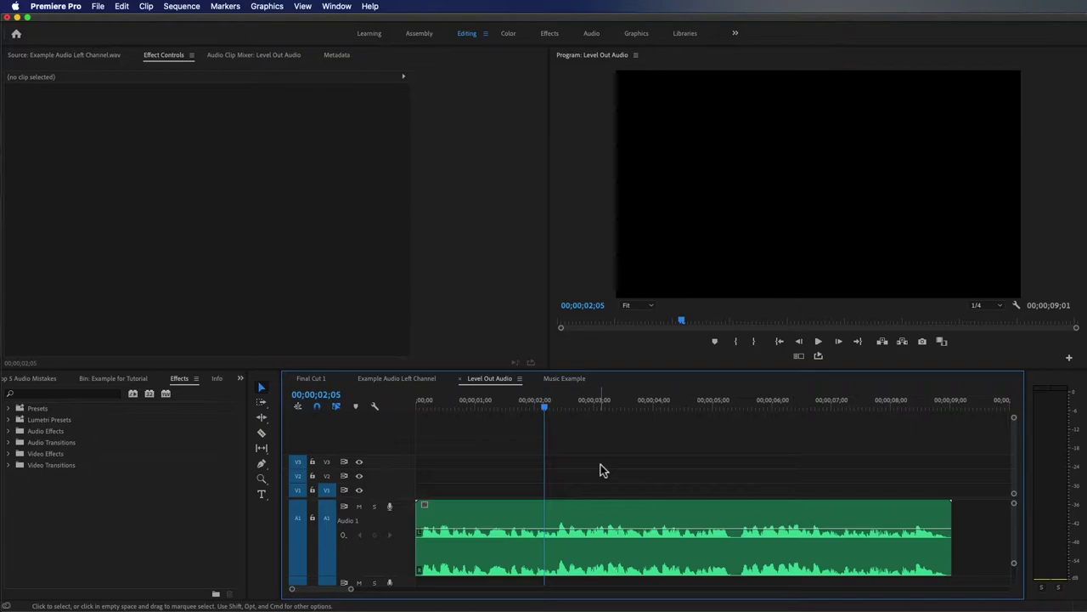
pyautogui.click(623, 560)
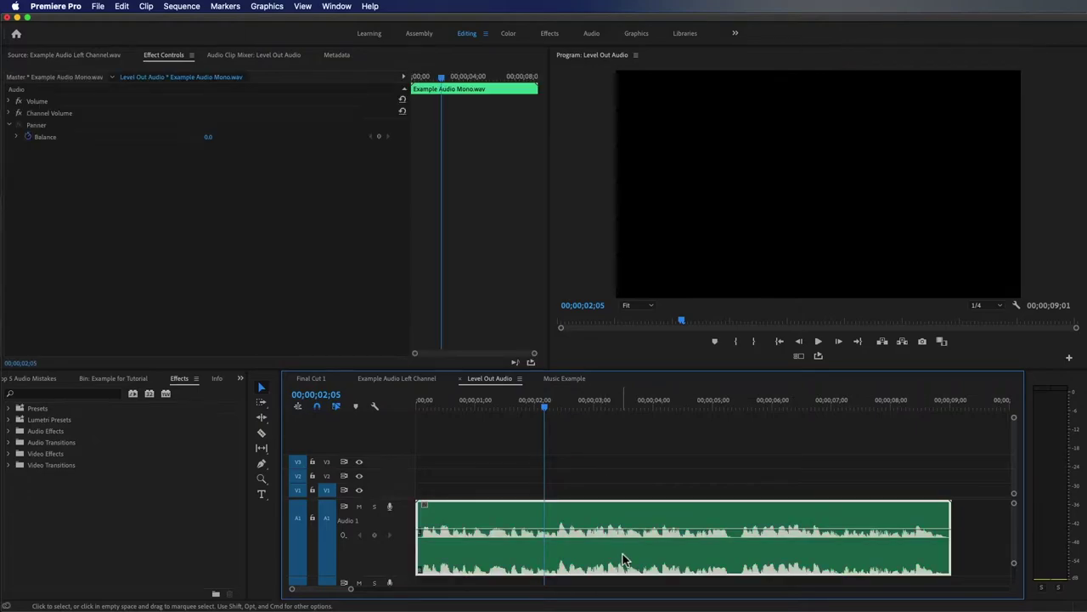
# Normalize all peaks of Example Audio Mono.wav to -10 dB.
pyautogui.press('g')
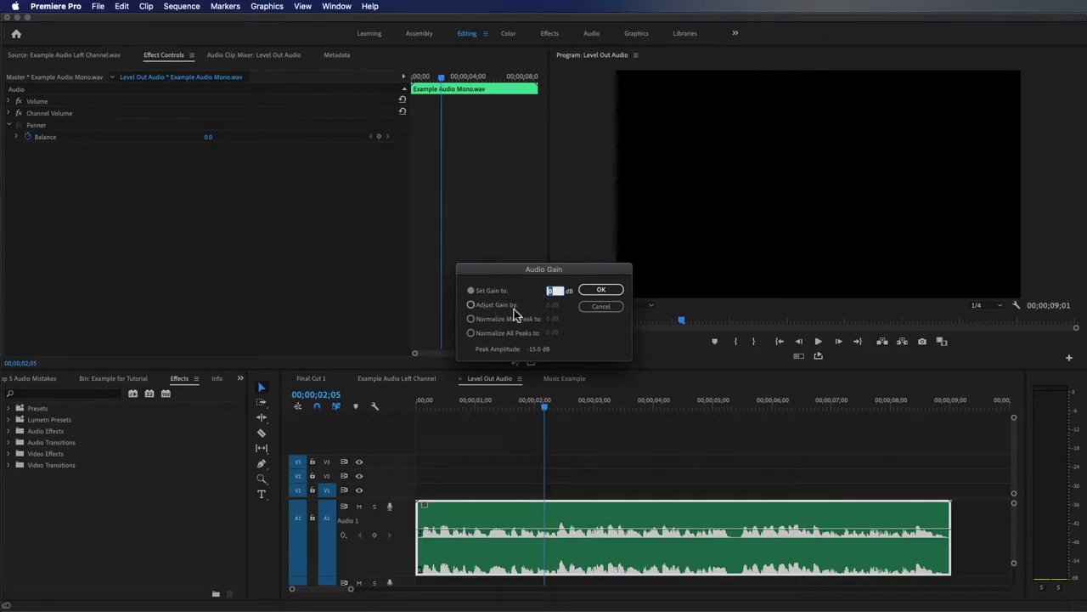
pyautogui.click(471, 333)
pyautogui.click(550, 332)
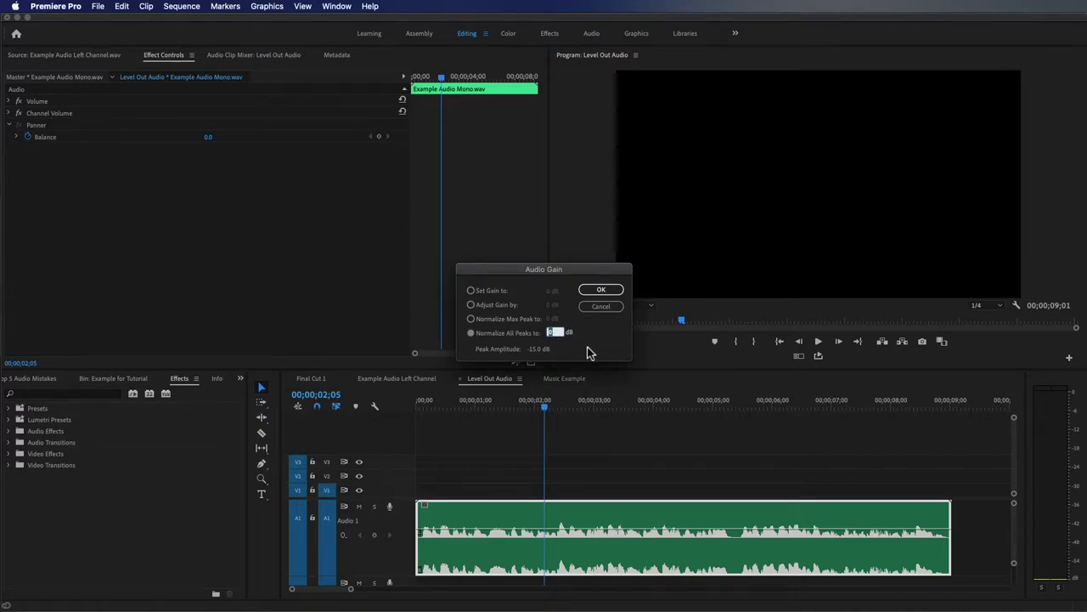
pyautogui.write('-10')
pyautogui.press('Return')
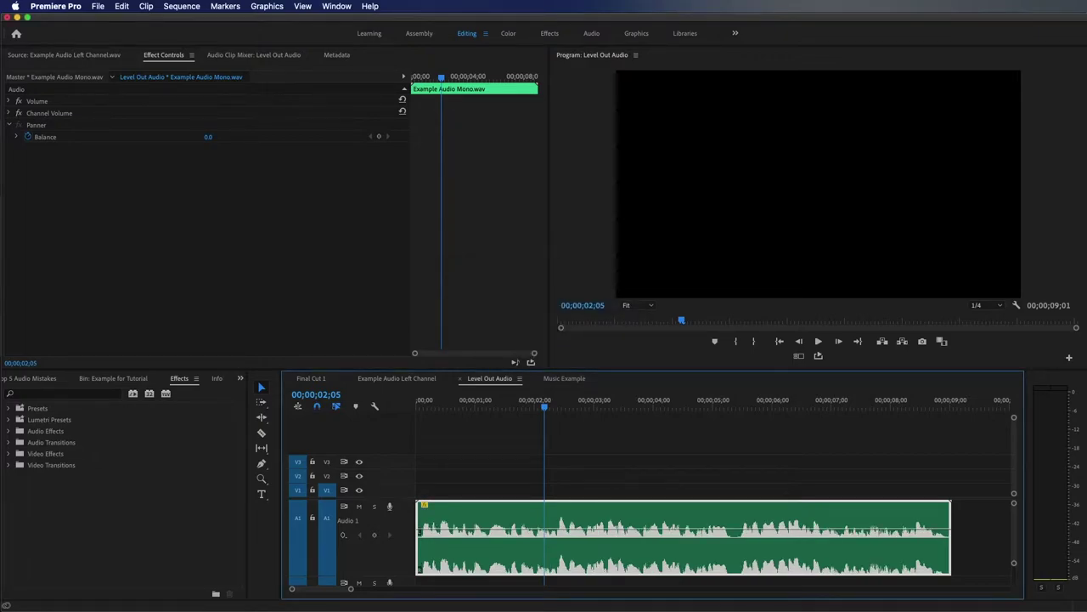
pyautogui.click(585, 437)
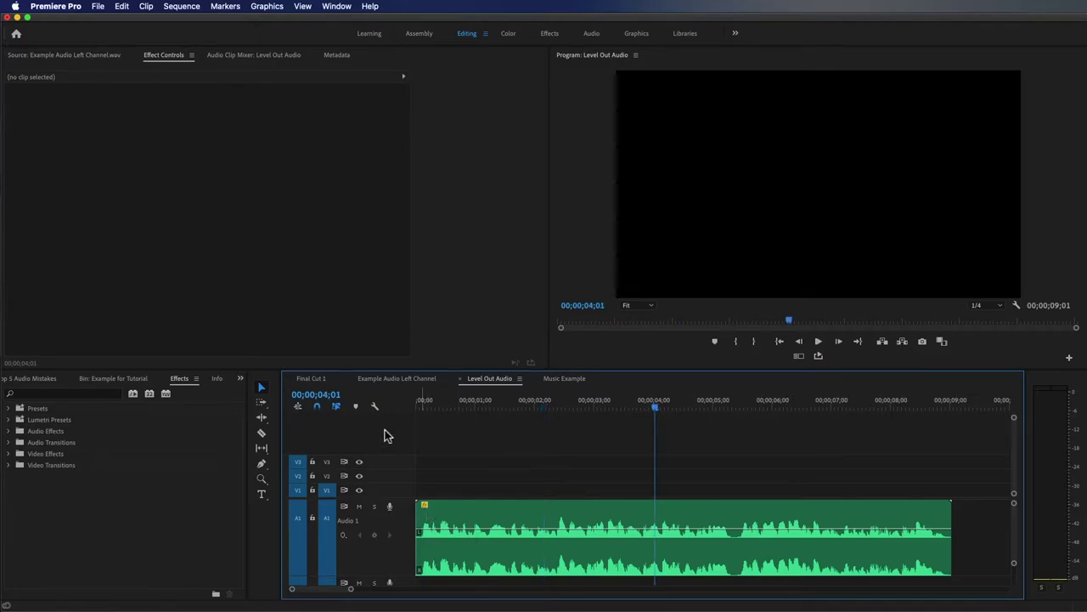
# Apply the Dynamics effect to Example Audio Mono.wav.
pyautogui.click(76, 394)
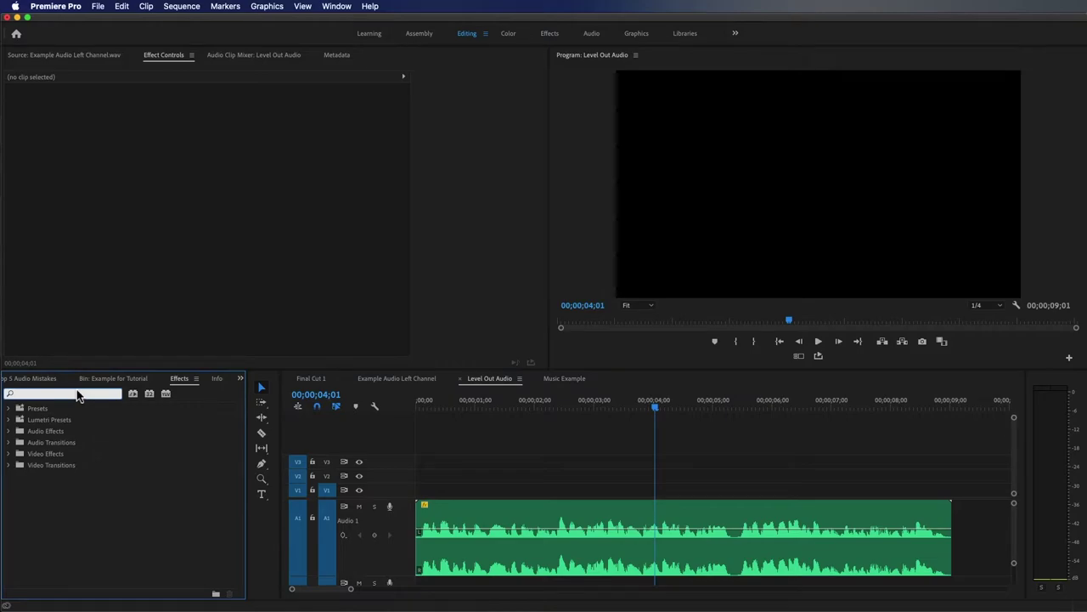
pyautogui.write('Dynamics')
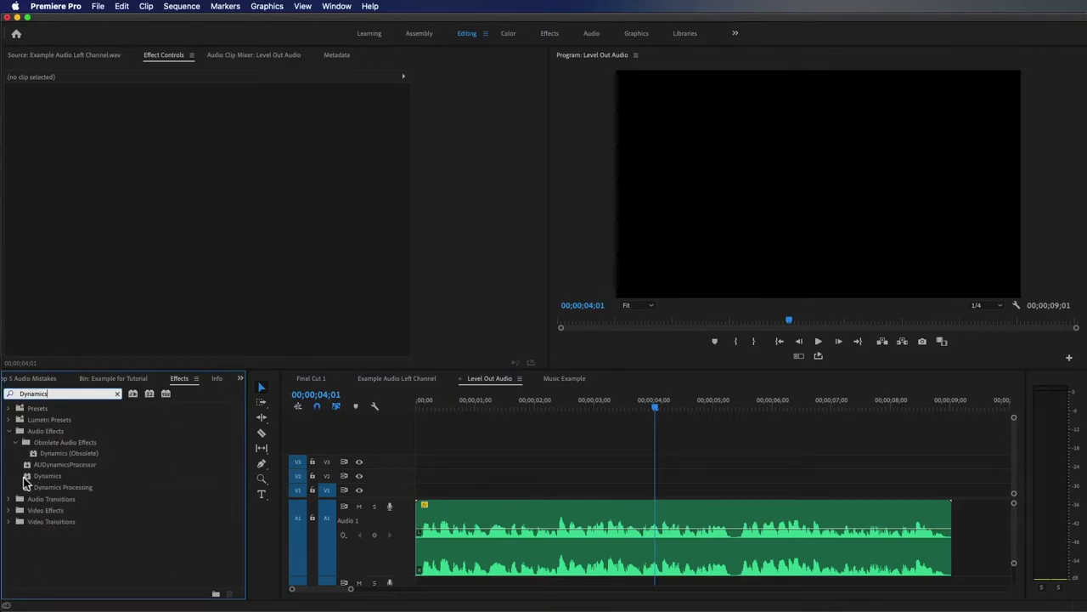
pyautogui.moveTo(29, 477); pyautogui.dragTo(663, 543)
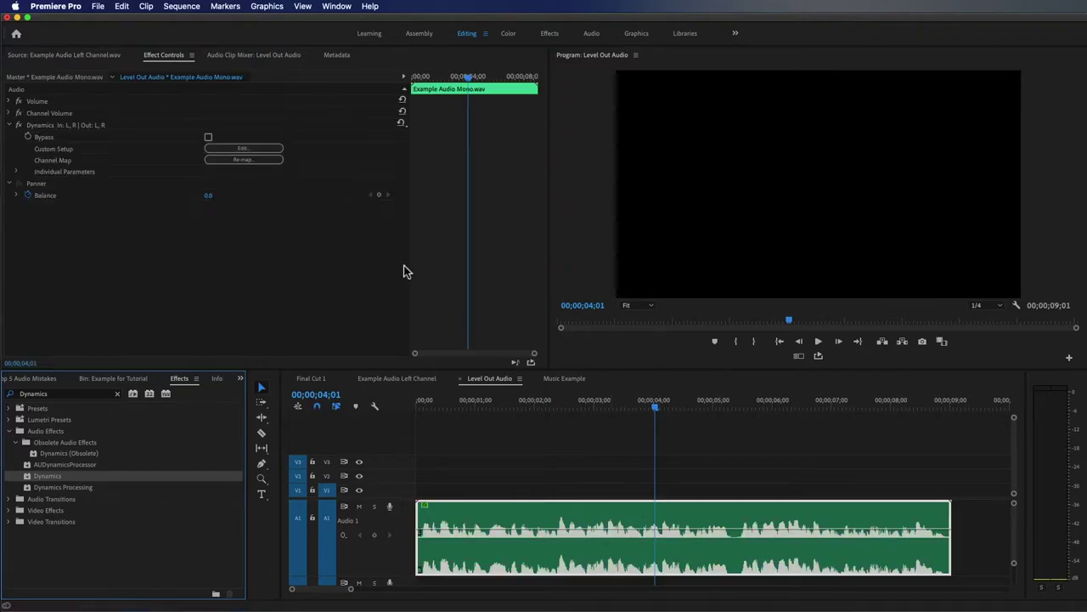
# Set the Dynamics compressor threshold to -15 dB and enable the limiter at -12 dB.
pyautogui.click(260, 151)
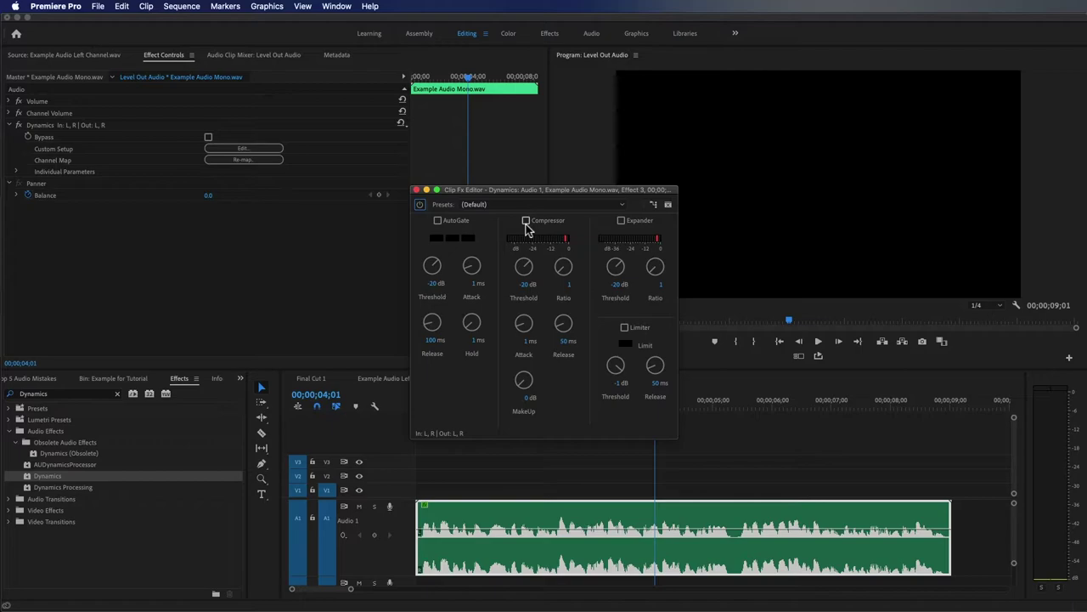
pyautogui.click(522, 283)
pyautogui.write('-15')
pyautogui.press('Return')
pyautogui.click(624, 328)
pyautogui.click(611, 382)
pyautogui.write('-12')
pyautogui.press('Return')
pyautogui.click(735, 435)
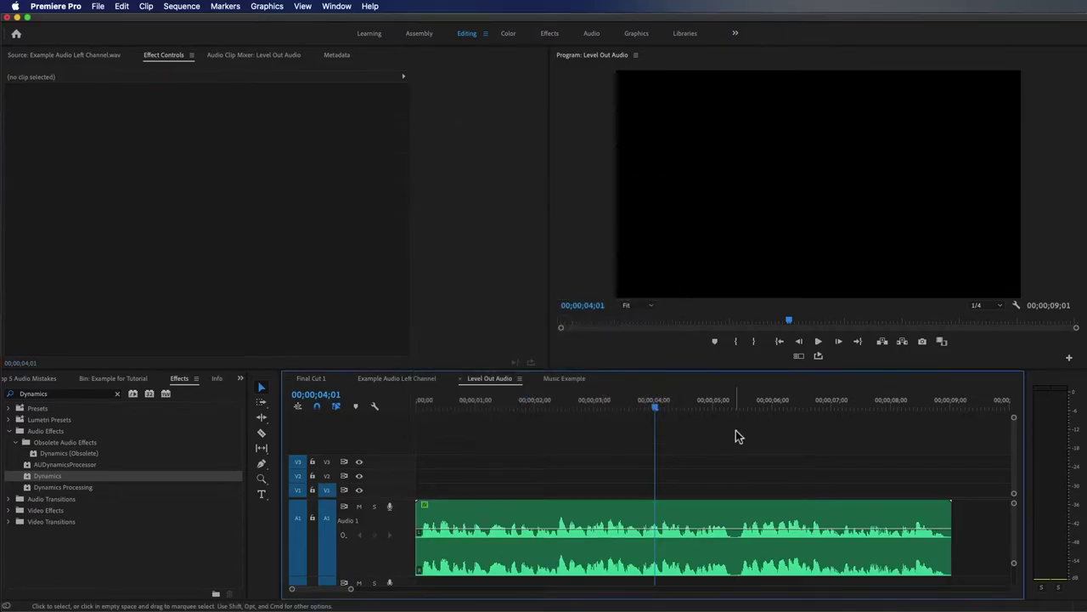
# Play Level Out Audio from the beginning to hear the Dynamics-processed clip.
pyautogui.press('Home')
pyautogui.press('space')
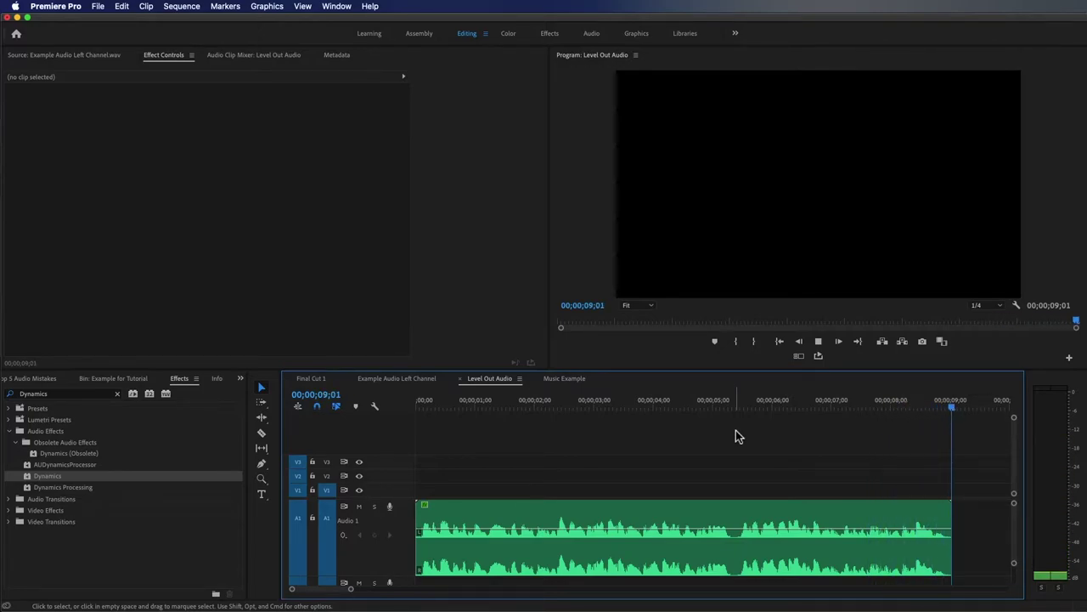
# Review the clip's Dynamics settings, then set its gain to 1 dB.
pyautogui.click(684, 510)
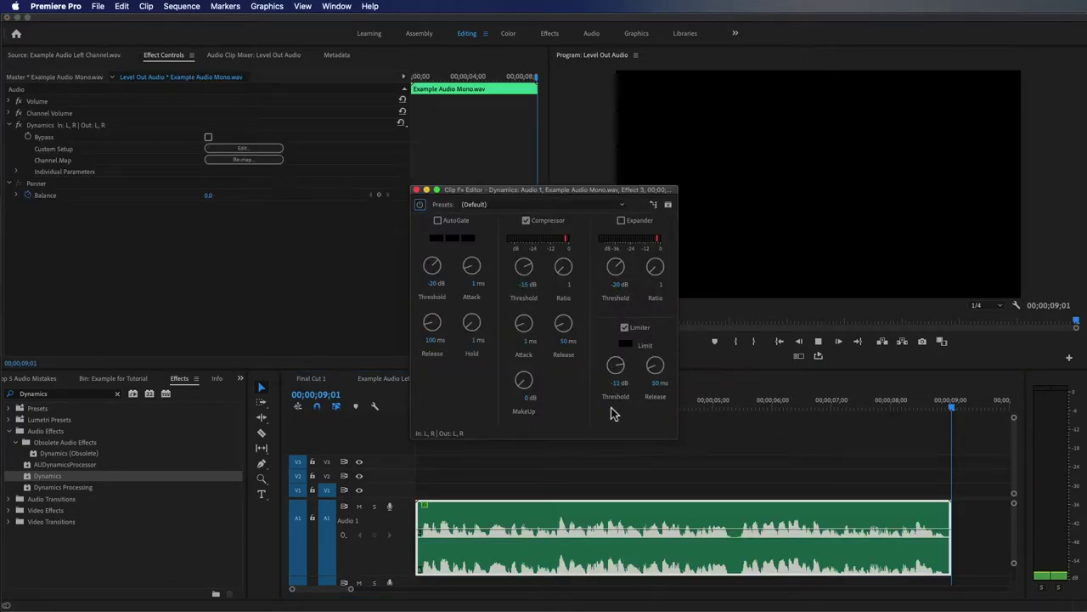
pyautogui.click(416, 189)
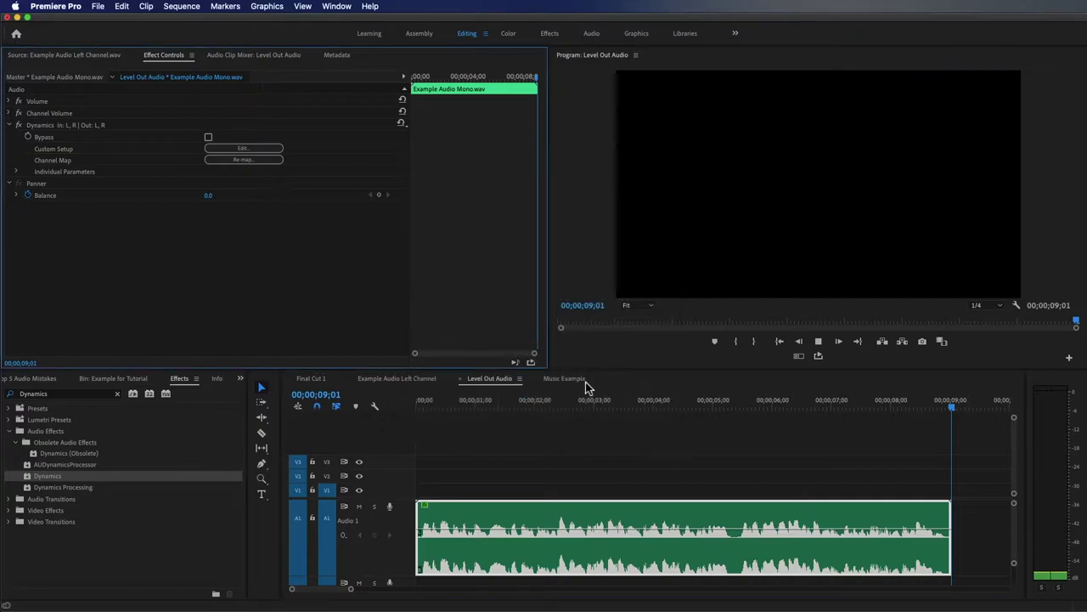
pyautogui.click(657, 517)
pyautogui.press('g')
pyautogui.click(486, 291)
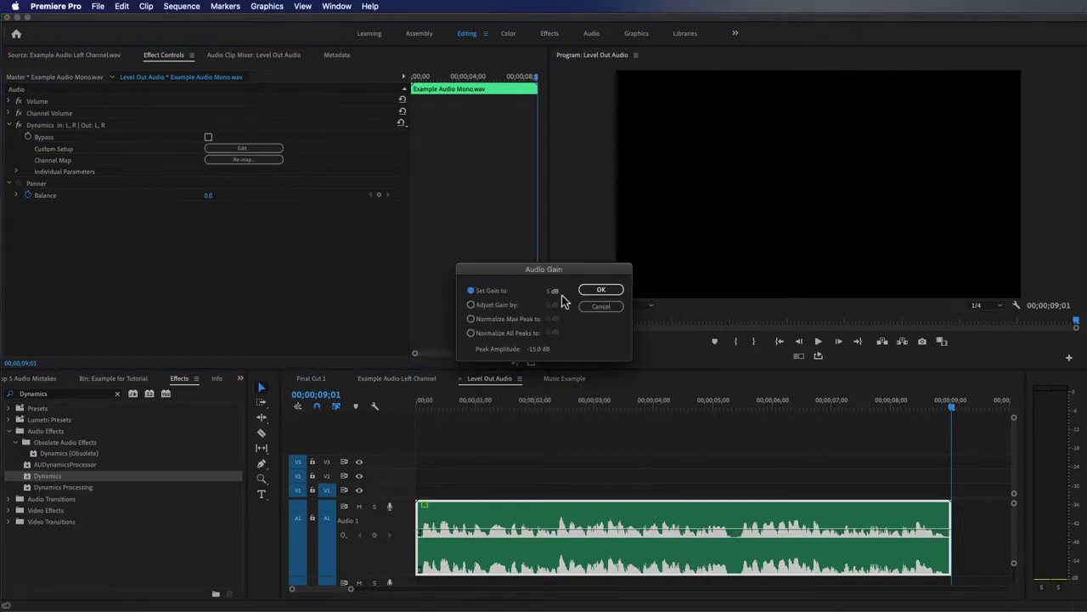
pyautogui.click(557, 291)
pyautogui.write('1')
pyautogui.press('Return')
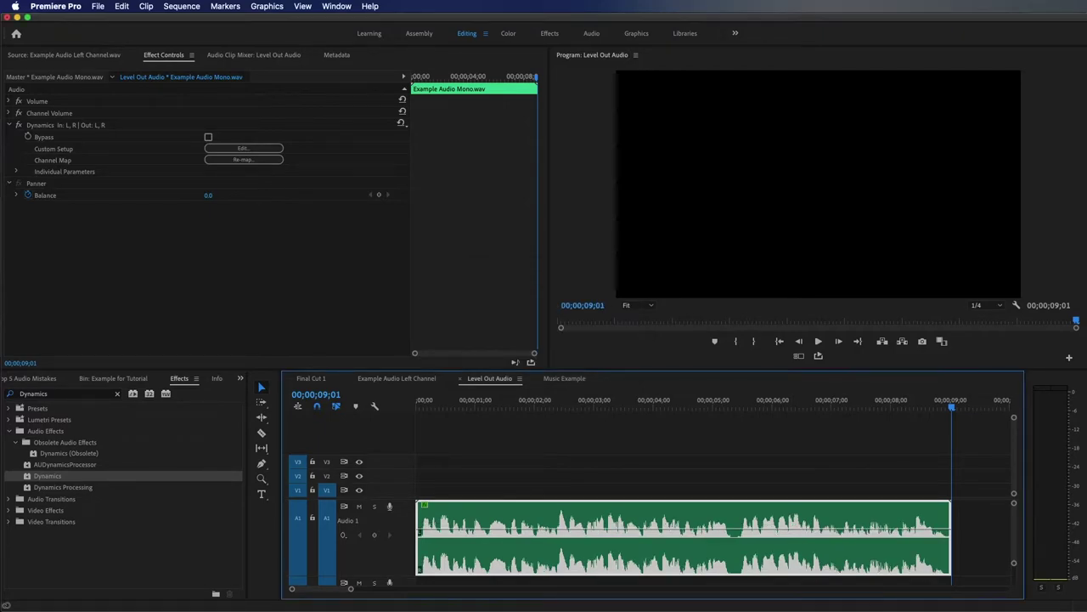
pyautogui.click(722, 435)
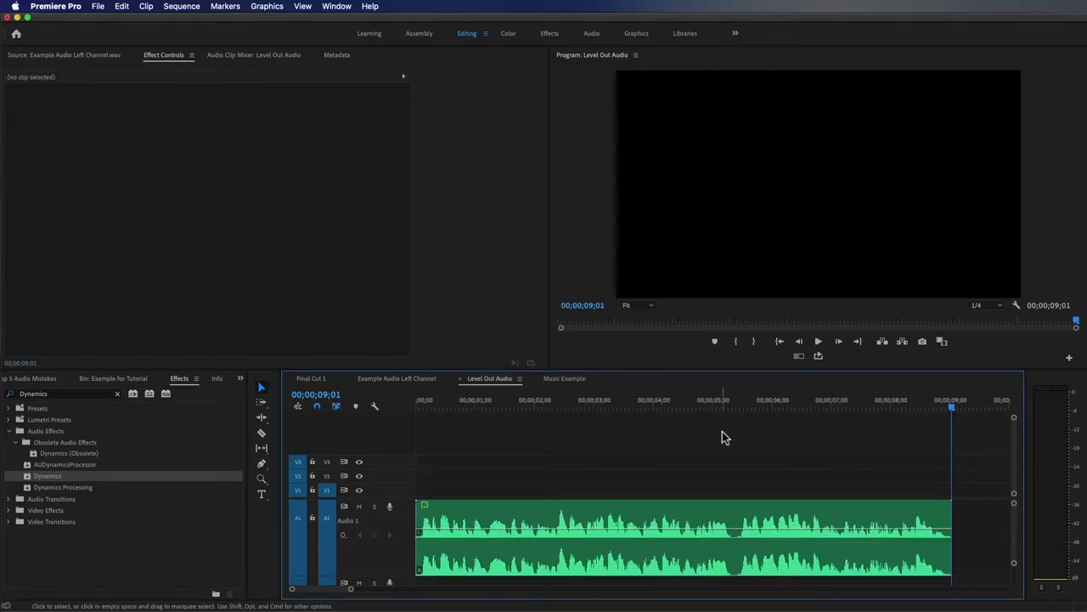
# Play back the leveled clip in the Level Out Audio sequence.
pyautogui.press('space')
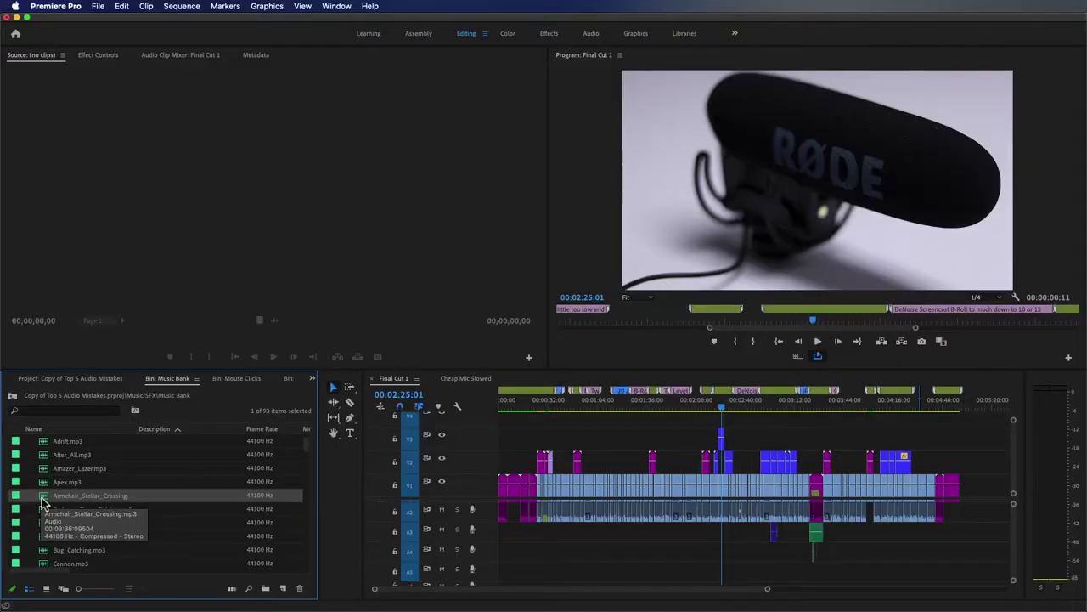
# Add Armchair_Stellar_Crossing.mp3 to Audio 5 and choose Normalize All Peaks in Audio Gain.
pyautogui.moveTo(289, 512); pyautogui.dragTo(498, 573)
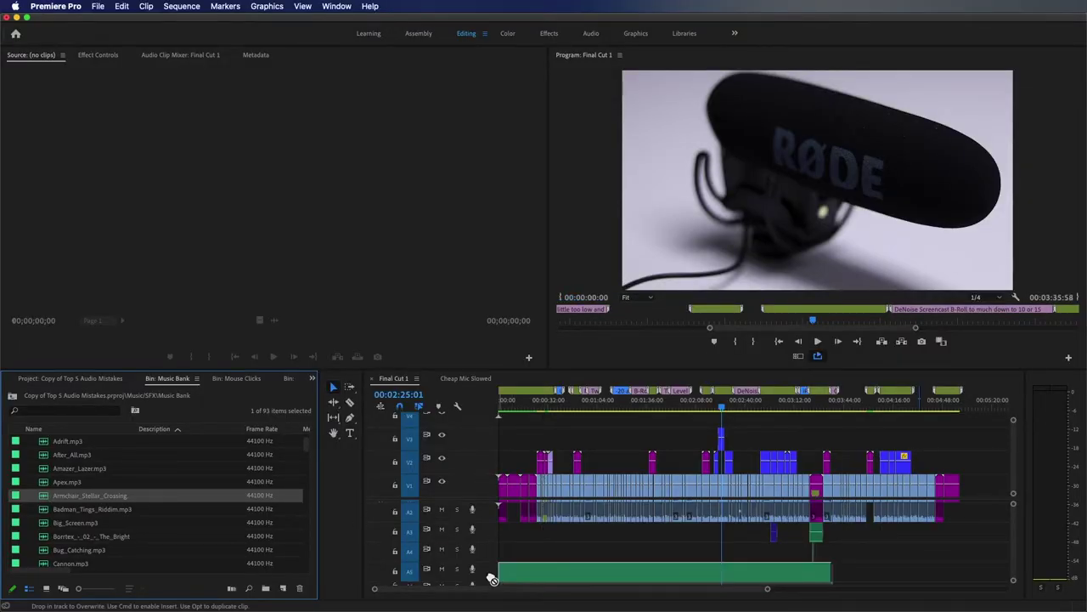
pyautogui.press('super+m')
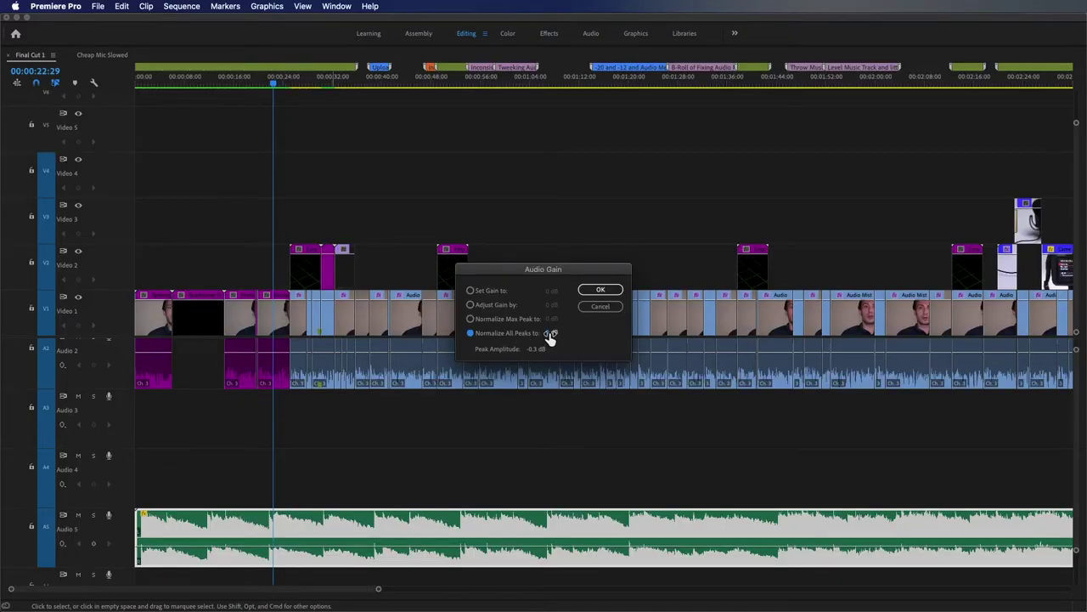
pyautogui.click(552, 332)
# Normalize all peaks of the Audio 5 music to -20 dB, then undo the gain change.
pyautogui.write('-20')
pyautogui.press('Return')
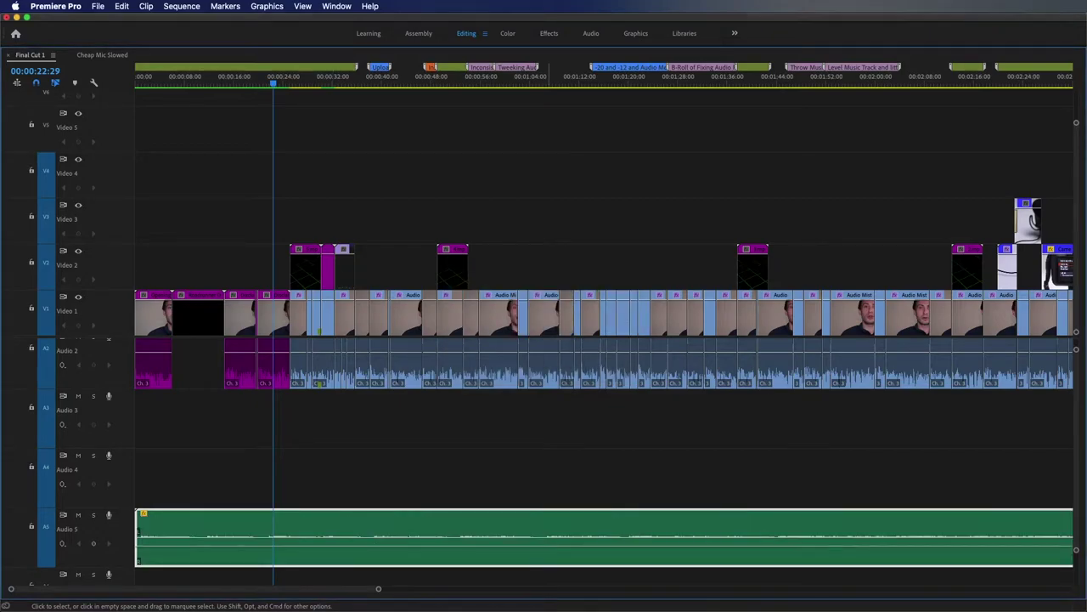
pyautogui.click(450, 488)
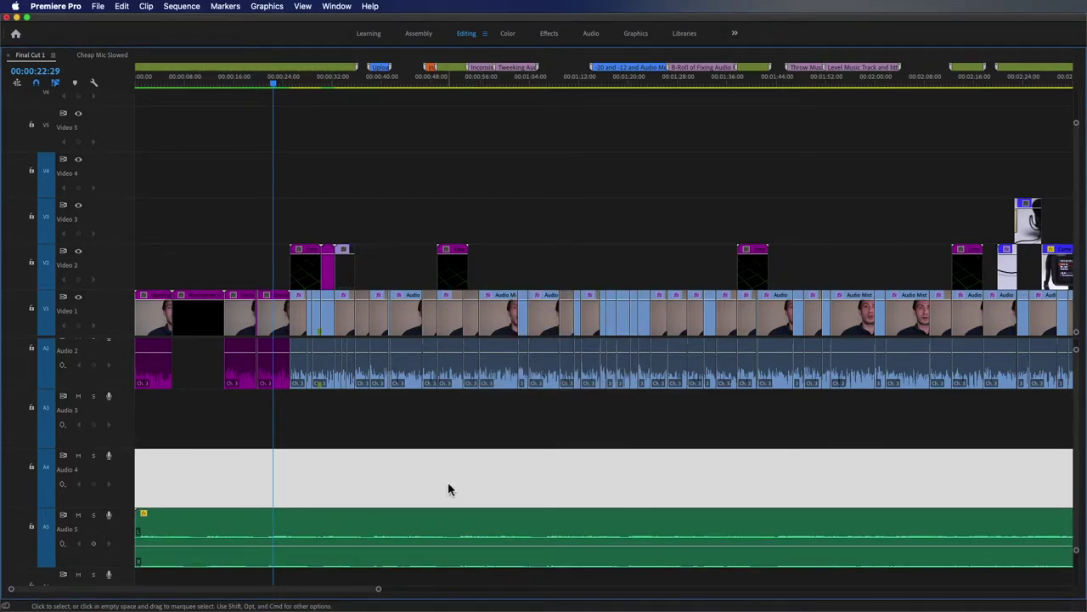
pyautogui.press('super+z')
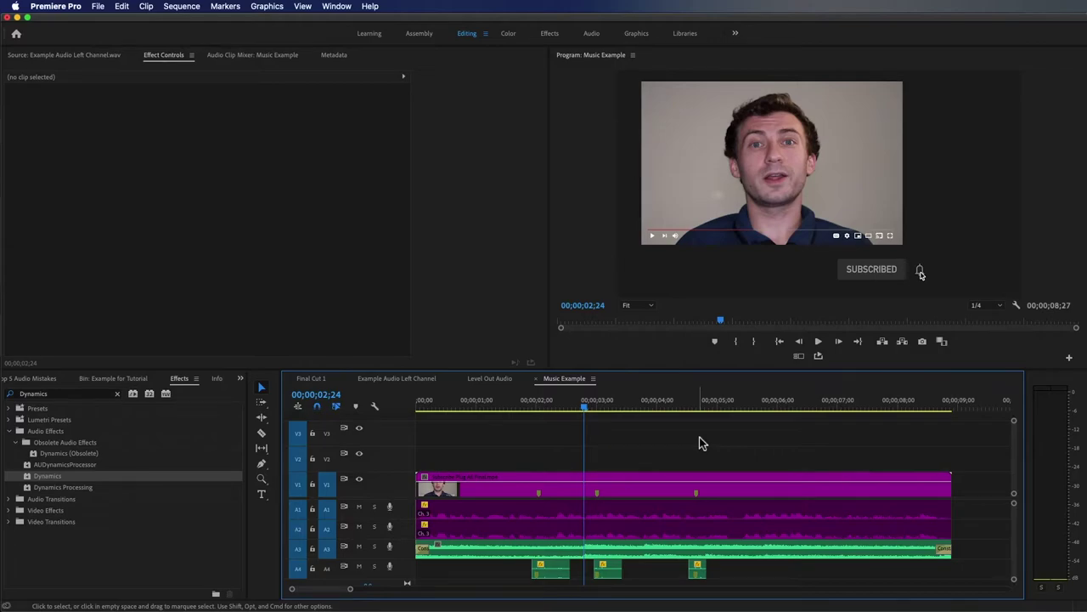
# Play the Music Example sequence from the start to hear the music.
pyautogui.press('Home')
pyautogui.press('space')
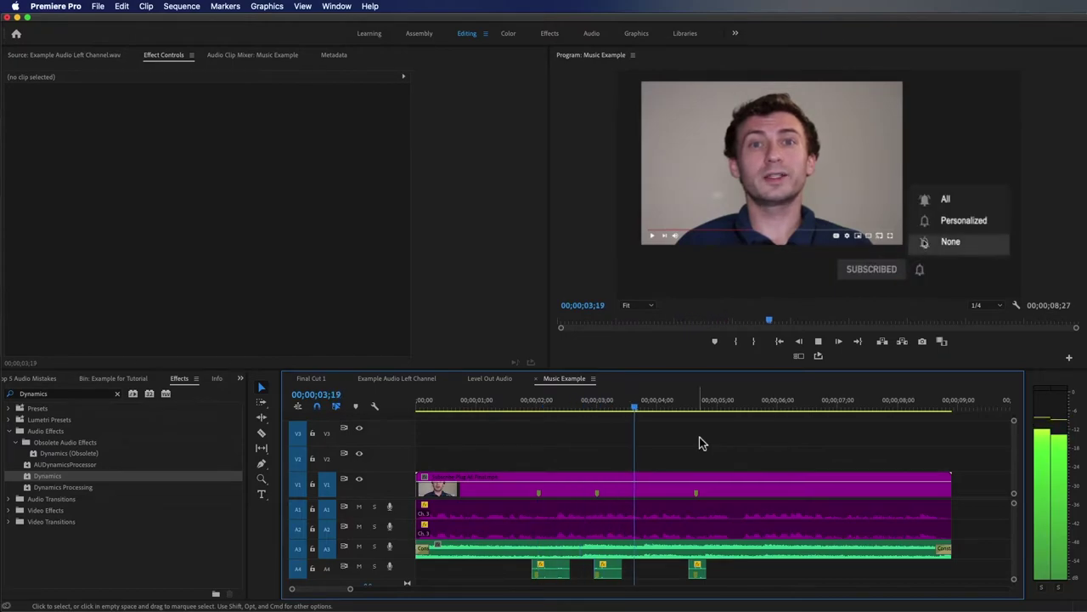
pyautogui.press('space')
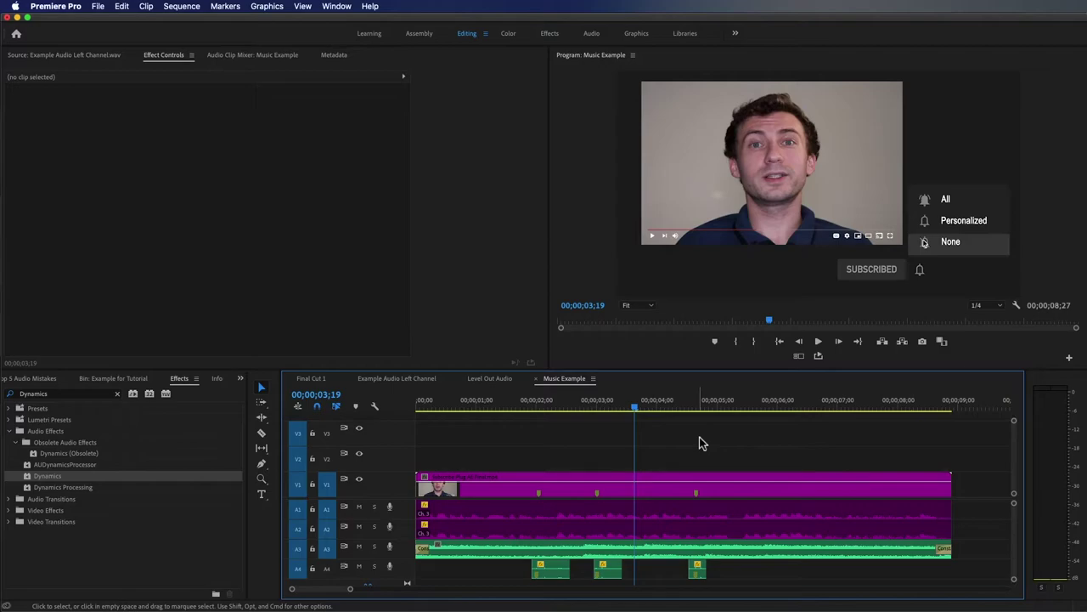
# Review Adrift.mp3's Audio Gain without changing it, then apply Dynamics to the A3 clip.
pyautogui.click(671, 553)
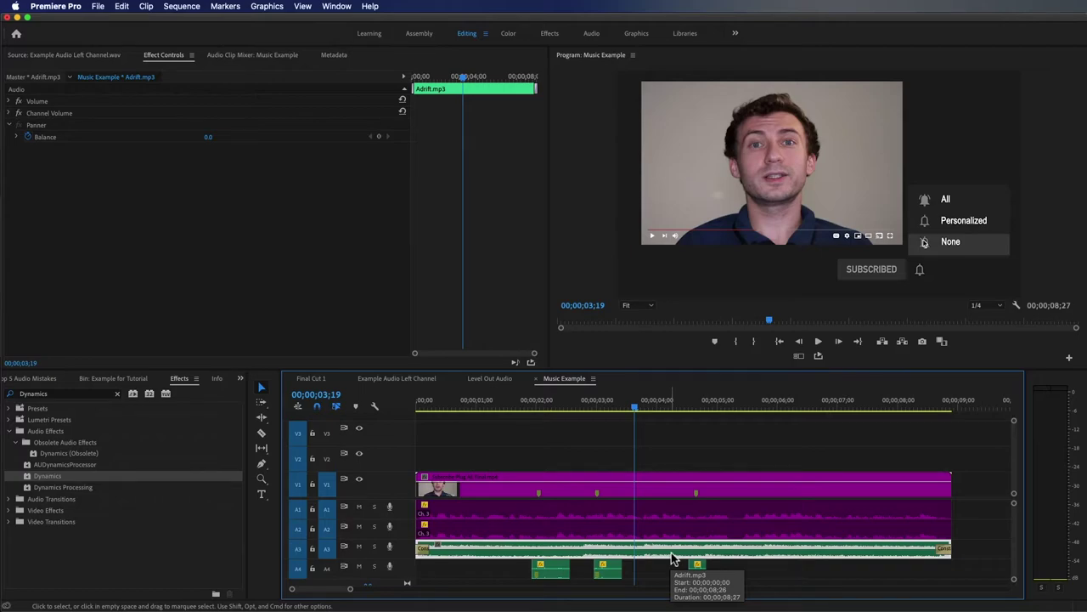
pyautogui.press('g')
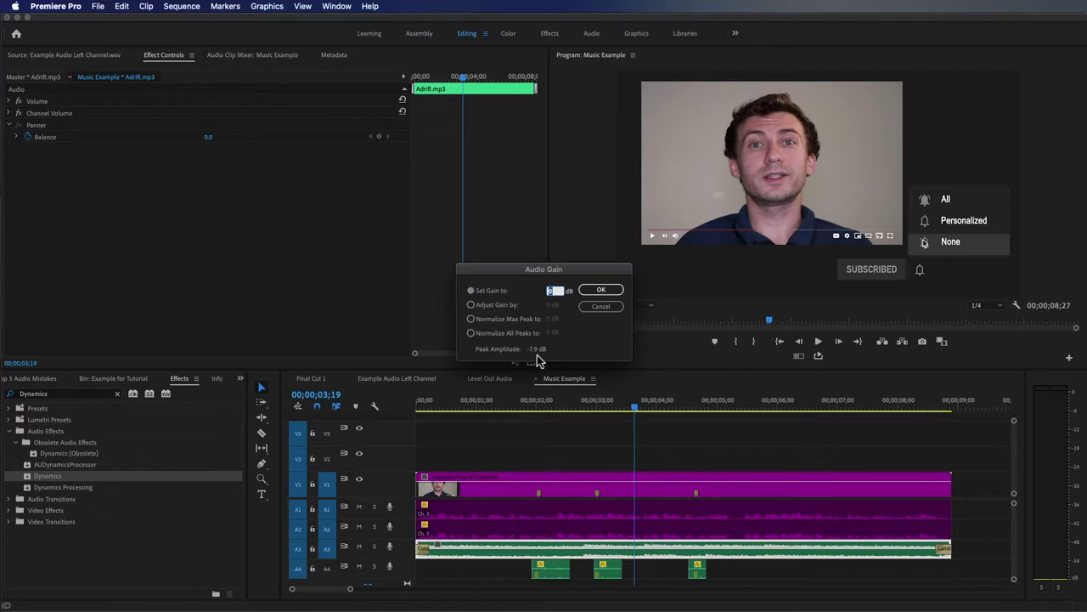
pyautogui.click(601, 306)
pyautogui.click(677, 456)
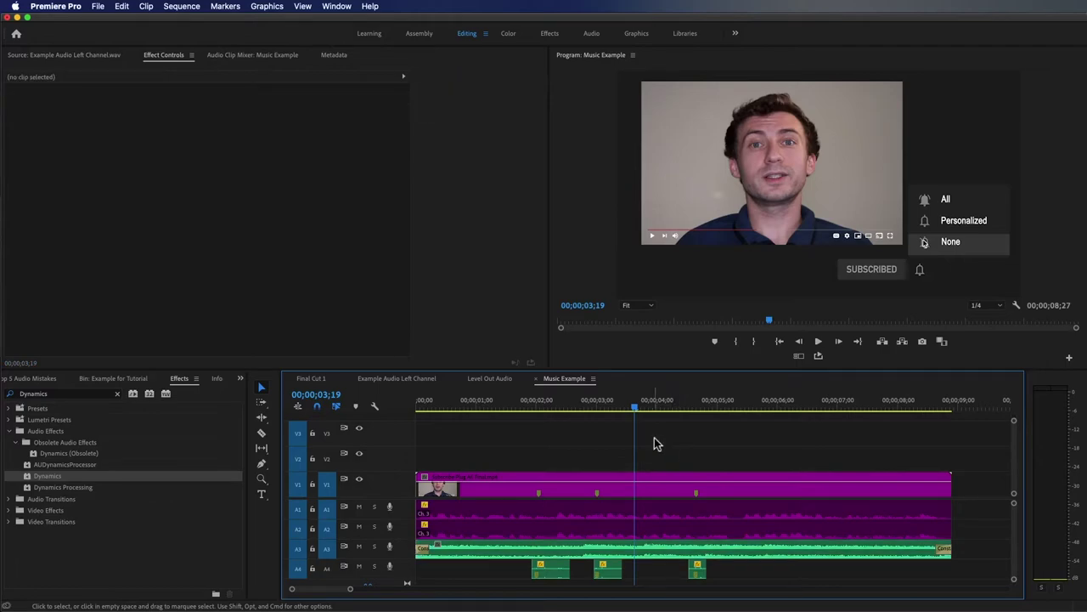
pyautogui.moveTo(31, 481); pyautogui.dragTo(638, 551)
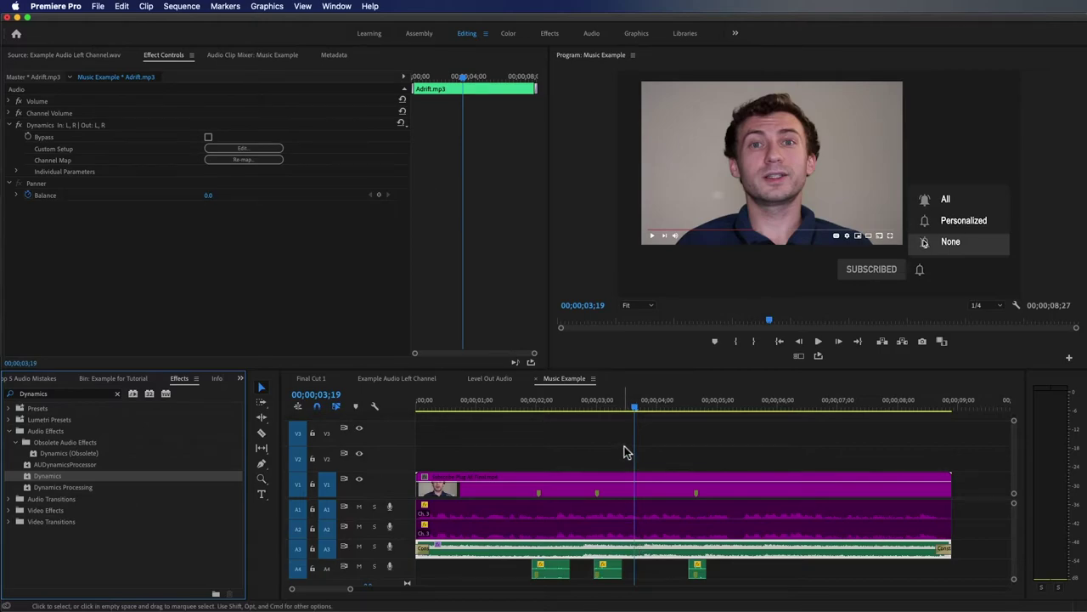
# Enable the Dynamics limiter on Adrift.mp3 with a -42 dB threshold and play it back.
pyautogui.click(244, 148)
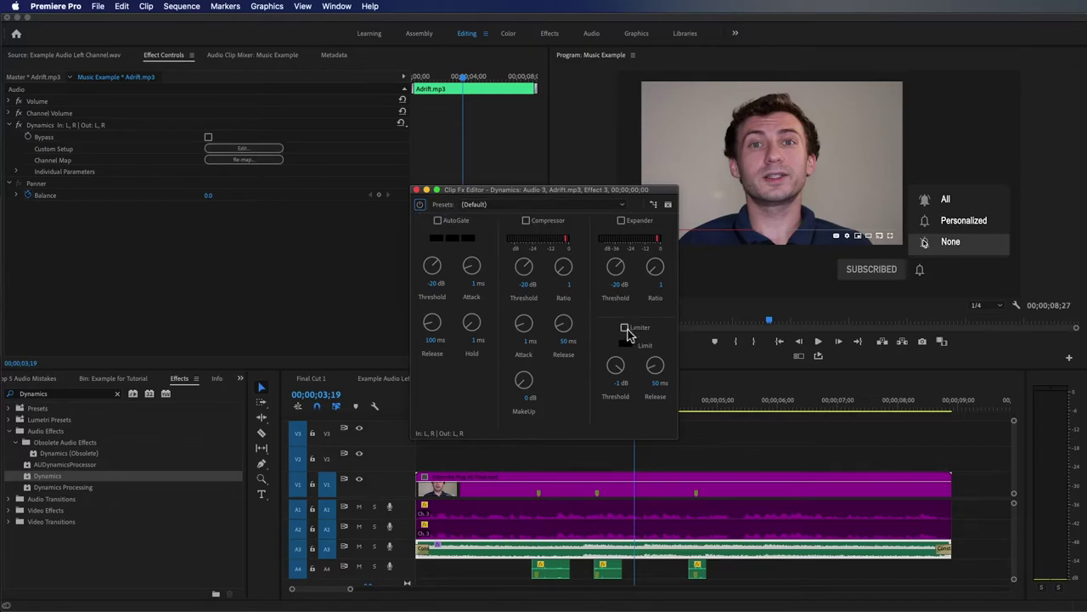
pyautogui.click(624, 328)
pyautogui.click(613, 383)
pyautogui.write('-42')
pyautogui.press('Return')
pyautogui.click(722, 432)
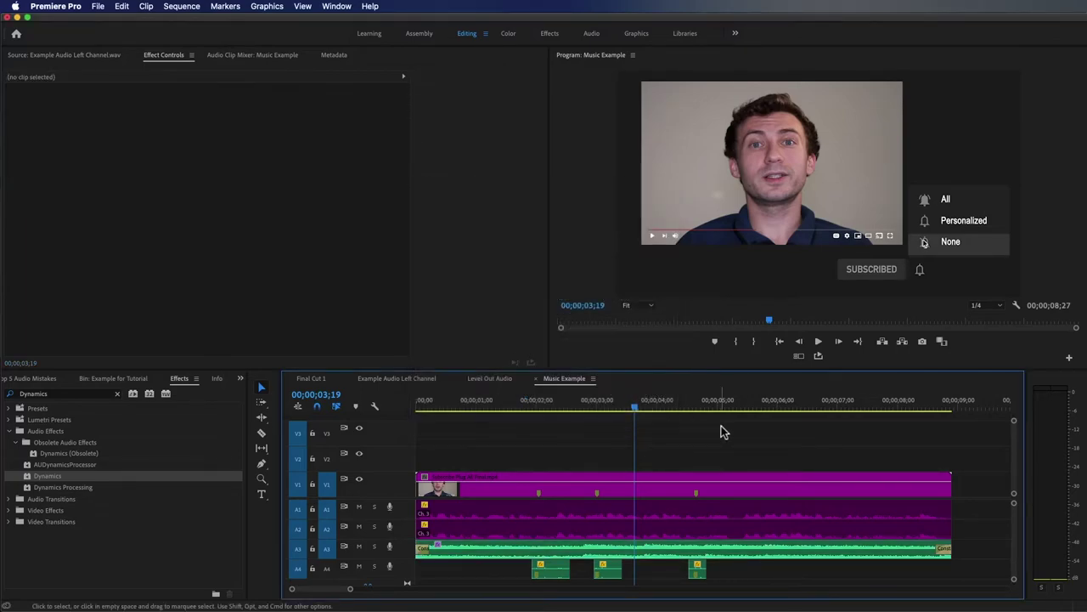
pyautogui.press('Home')
pyautogui.press('space')
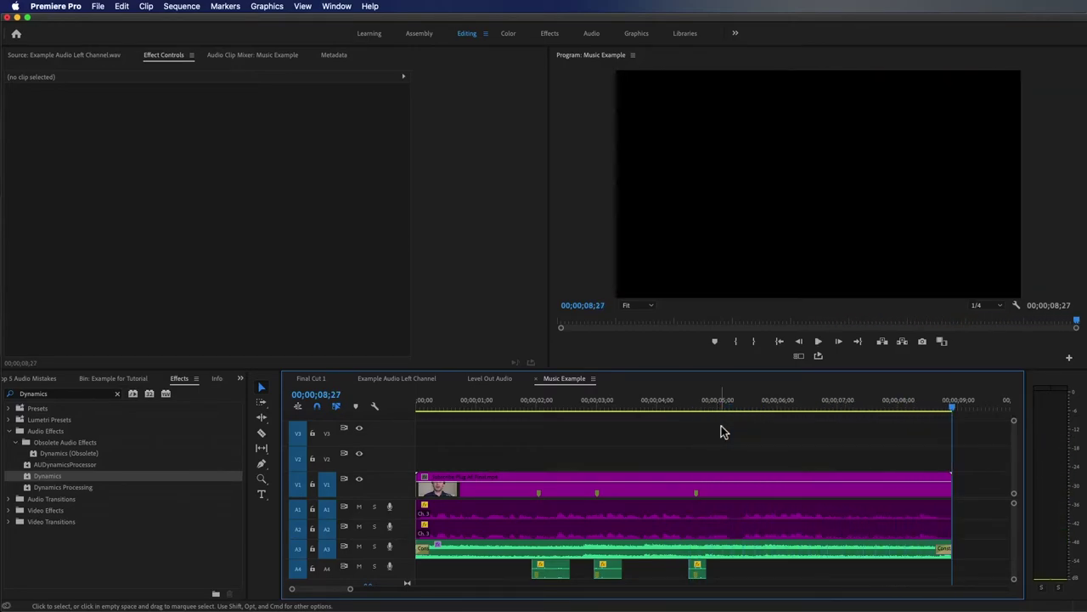
# Change Adrift.mp3's limiter threshold to -44 dB in the Clip Fx Editor and replay the sequence.
pyautogui.doubleClick(655, 554)
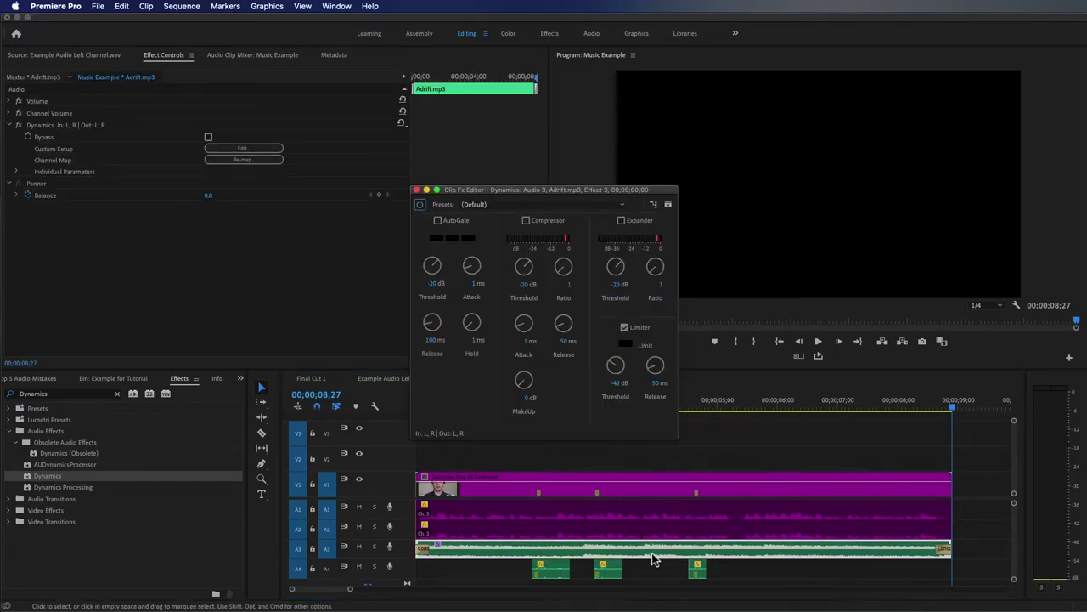
pyautogui.click(613, 382)
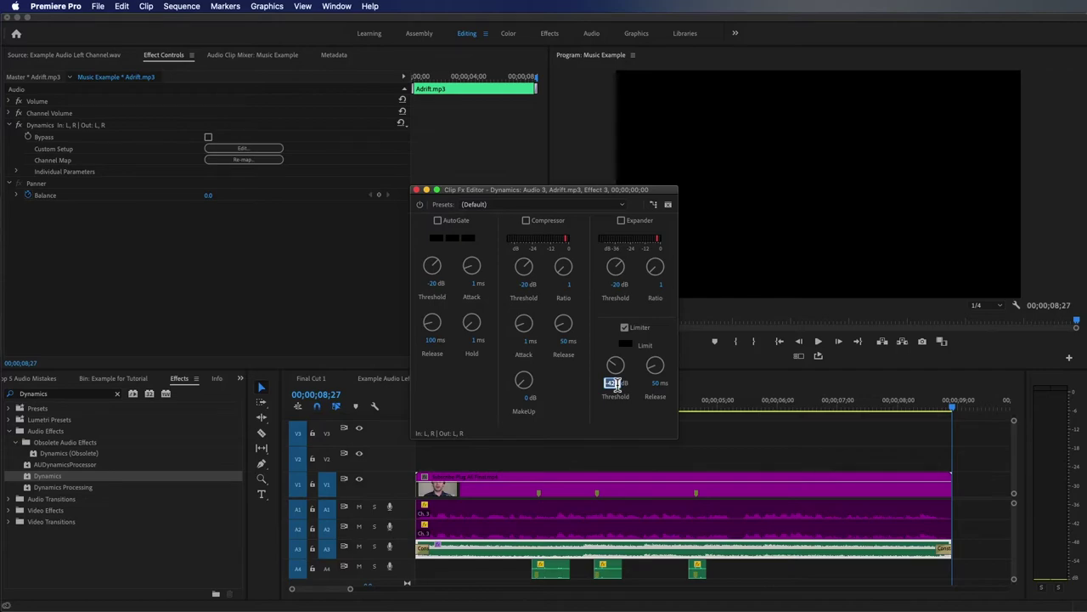
pyautogui.write('-44')
pyautogui.press('Return')
pyautogui.click(754, 455)
pyautogui.press('space')
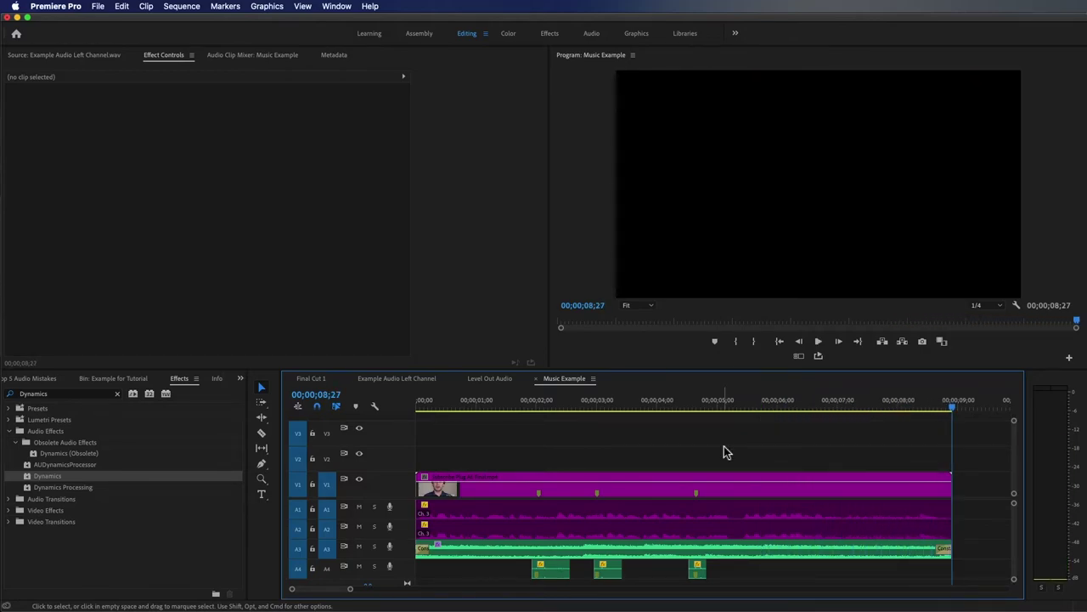
# Close the Dynamics editor and select Adrift.mp3's Dynamics effect in Effect Controls.
pyautogui.click(694, 552)
pyautogui.click(416, 190)
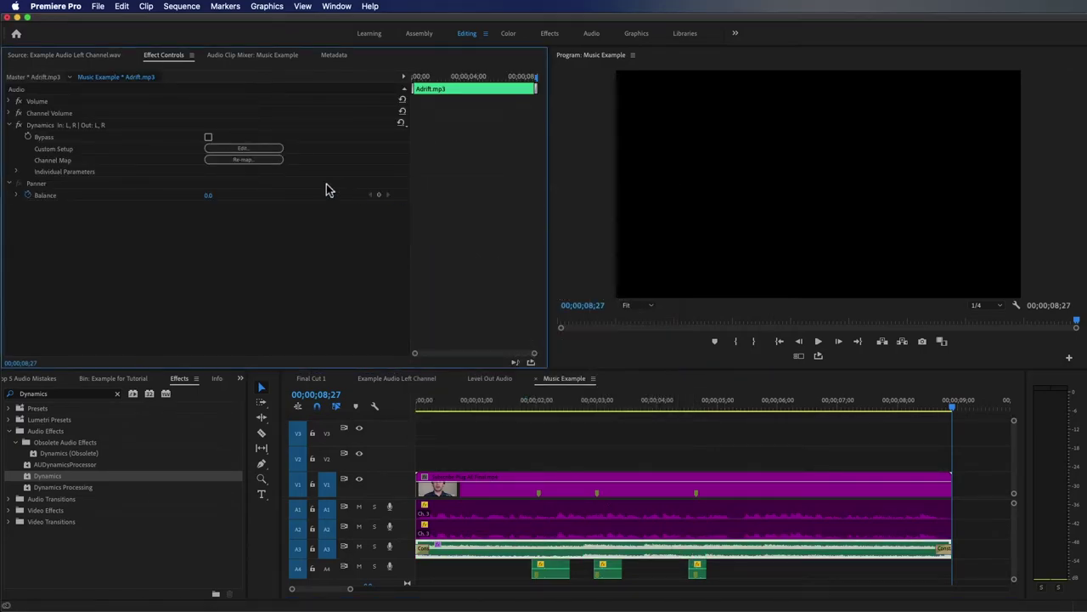
pyautogui.click(88, 125)
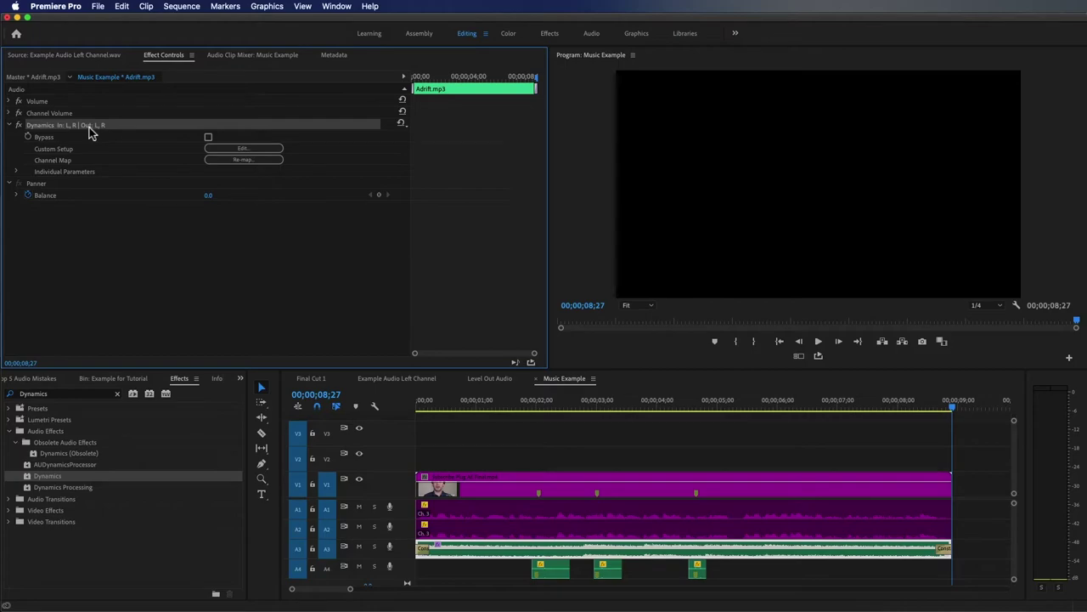
# Save the Dynamics settings as preset 'Background Music Preset' and delete the effect from the clip.
pyautogui.rightClick(91, 132)
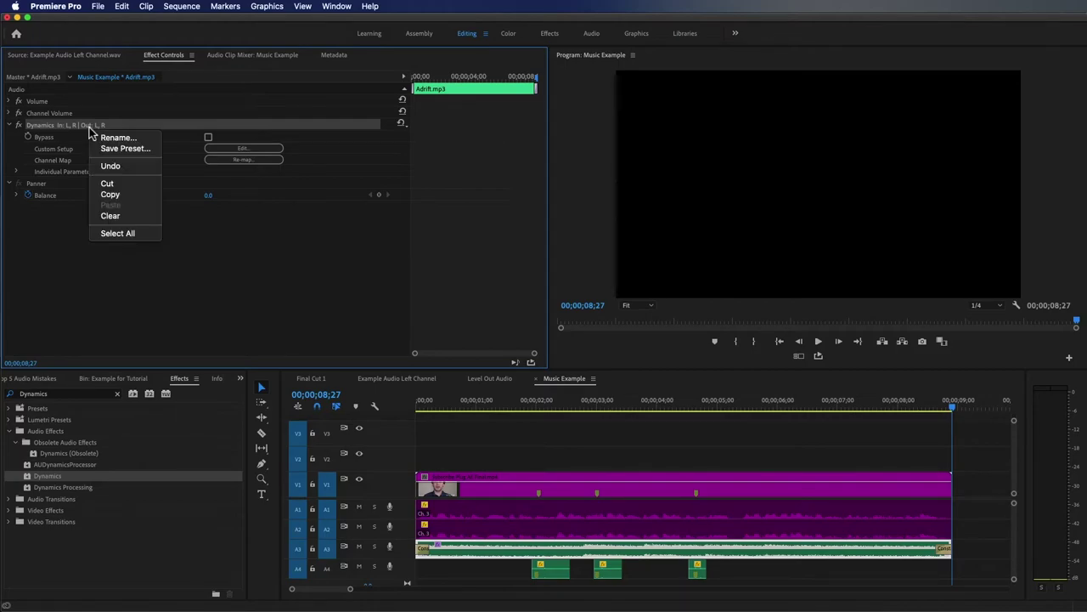
pyautogui.click(109, 150)
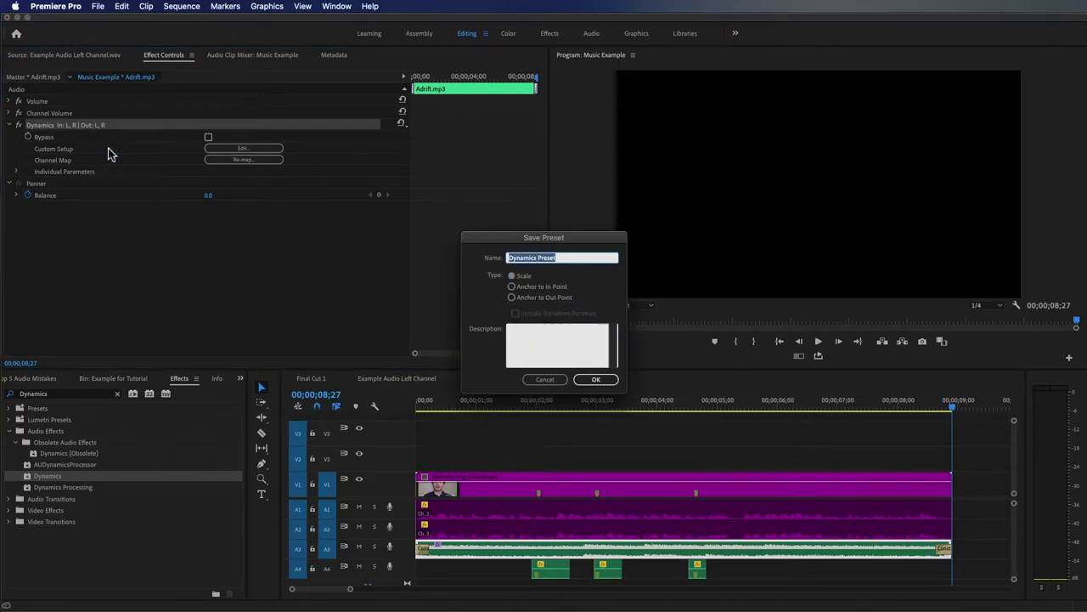
pyautogui.write('Background Music Preset')
pyautogui.click(605, 380)
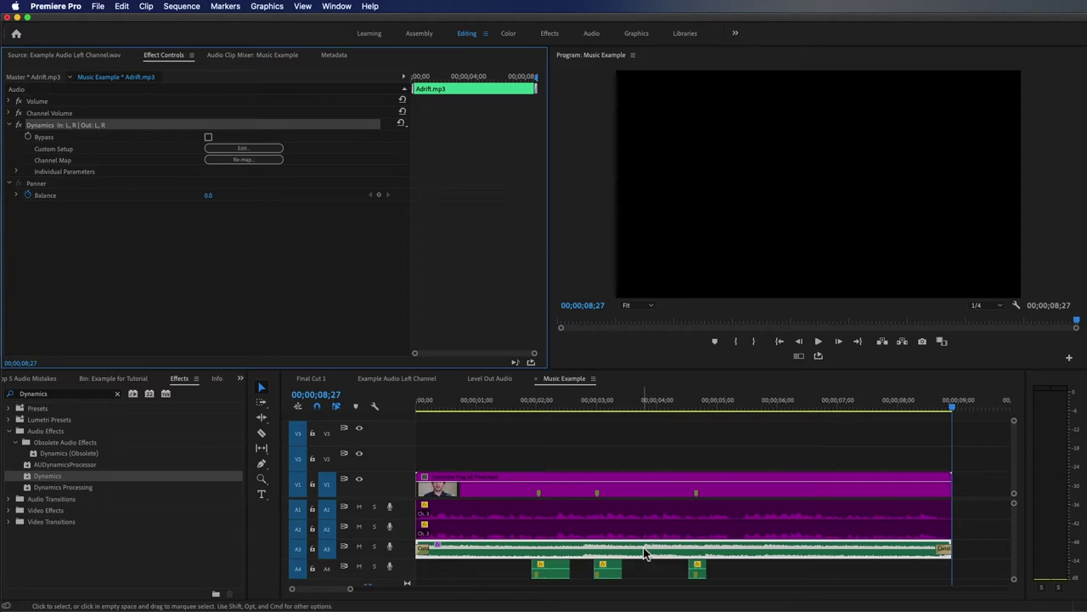
pyautogui.press('Delete')
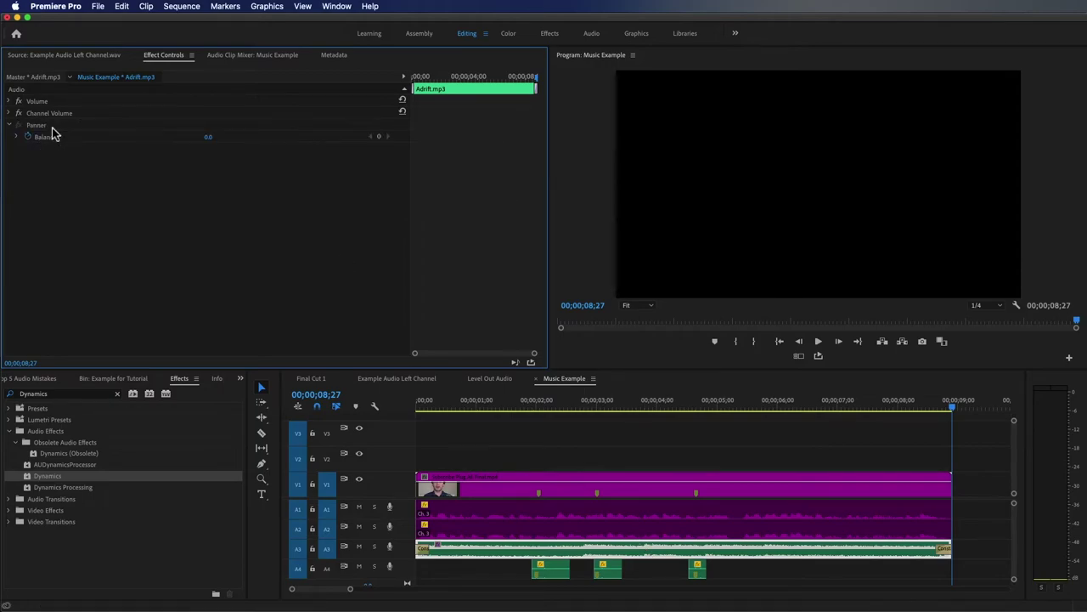
# Apply Background Music Preset from Effects Presets to the Adrift.mp3 clip on A3 and play it back.
pyautogui.click(117, 394)
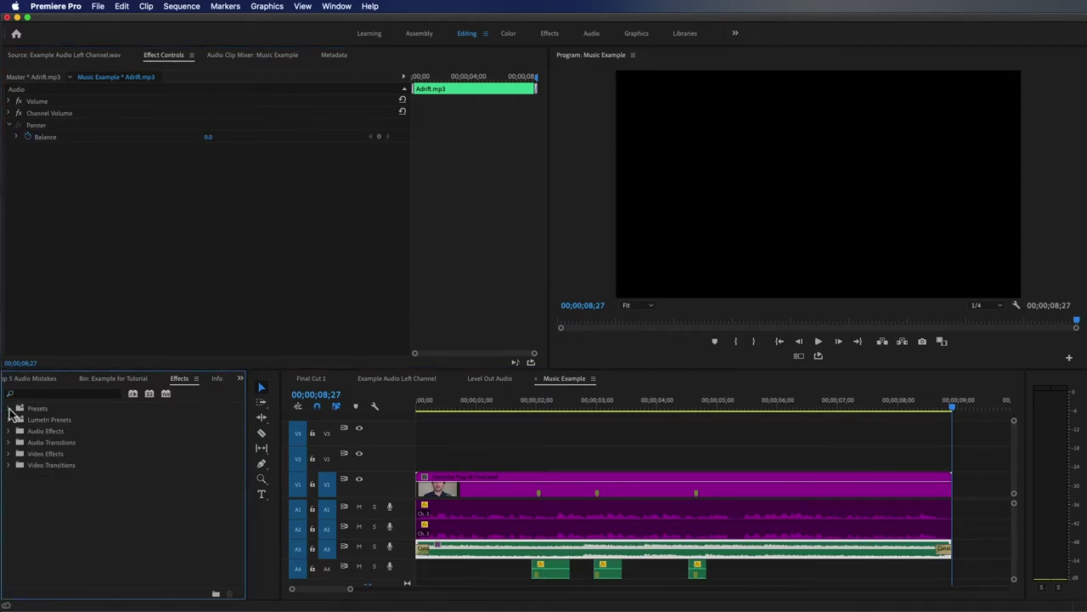
pyautogui.click(10, 409)
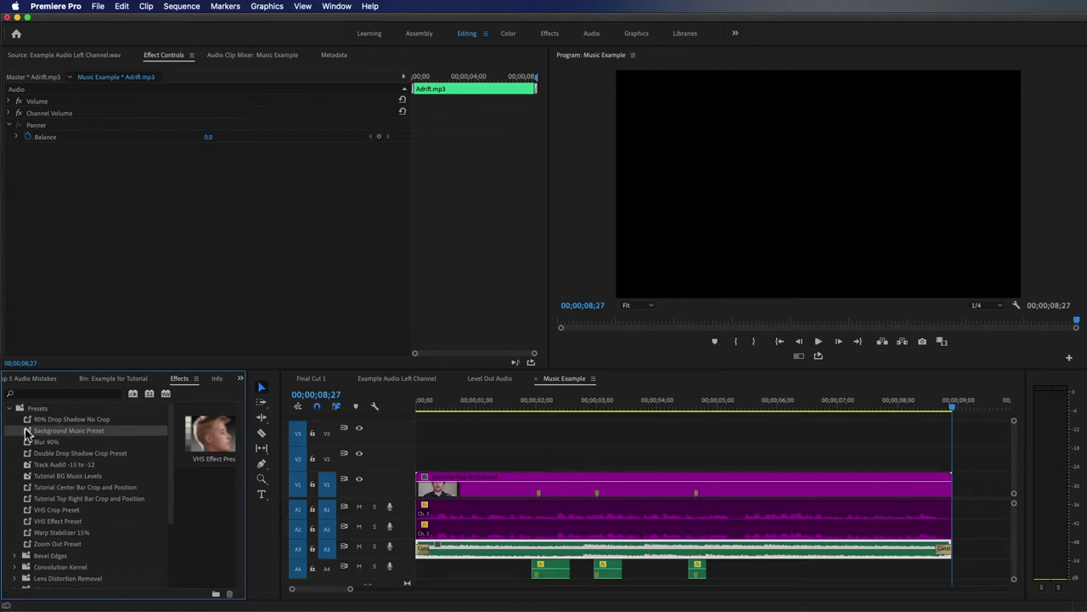
pyautogui.moveTo(685, 475); pyautogui.dragTo(783, 550)
pyautogui.click(813, 574)
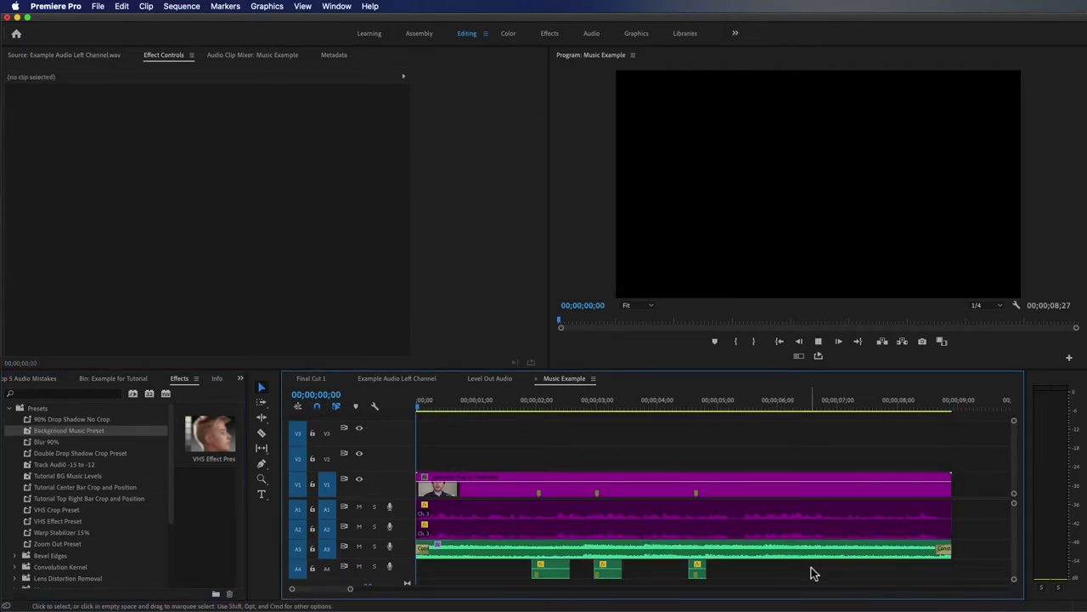
pyautogui.press('space')
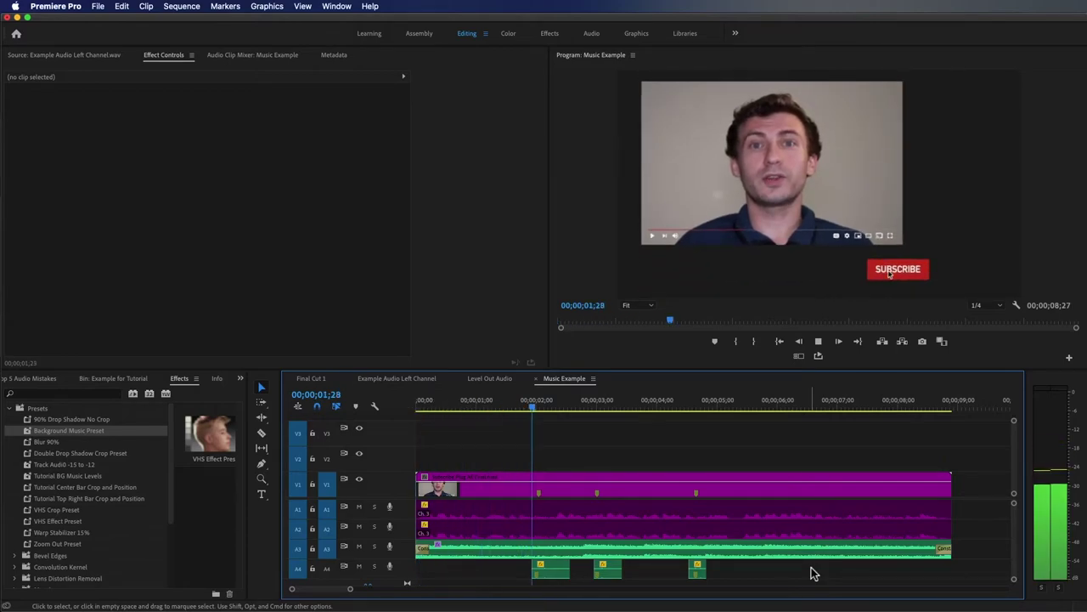
pyautogui.press('space')
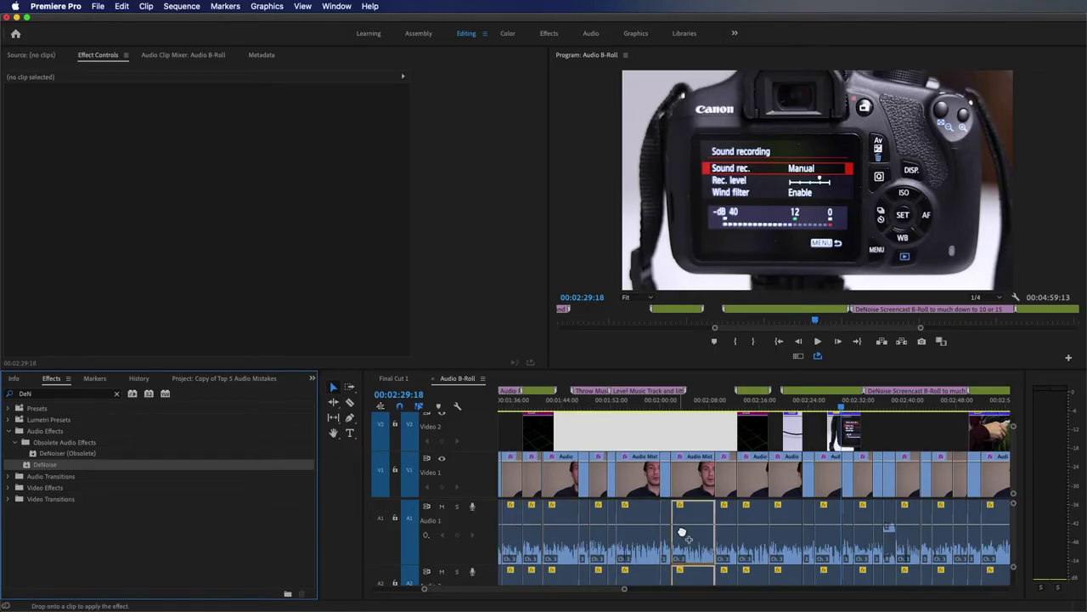
# Put DeNoise on the Audio Mistakes Merged B-roll clip and open its Custom Setup editor.
pyautogui.moveTo(681, 533); pyautogui.dragTo(681, 533)
pyautogui.scroll(-2, 340, 284)
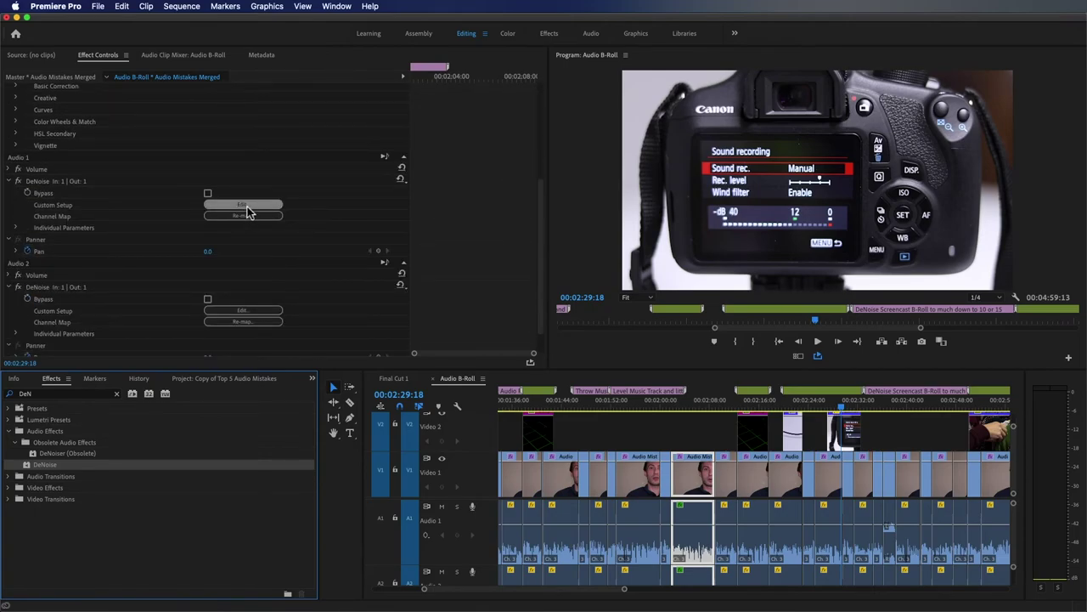
pyautogui.click(243, 205)
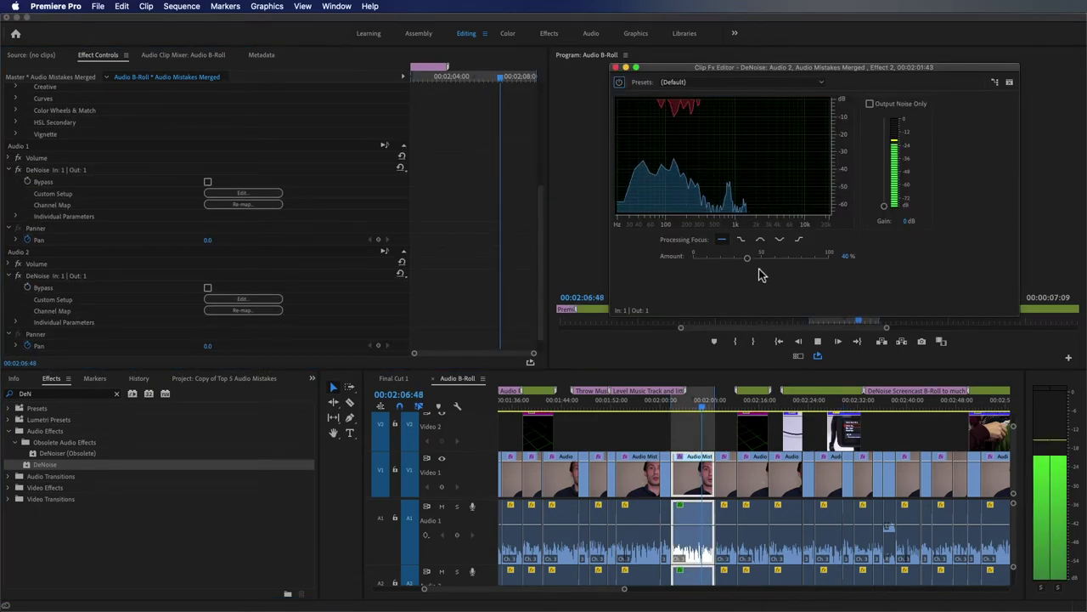